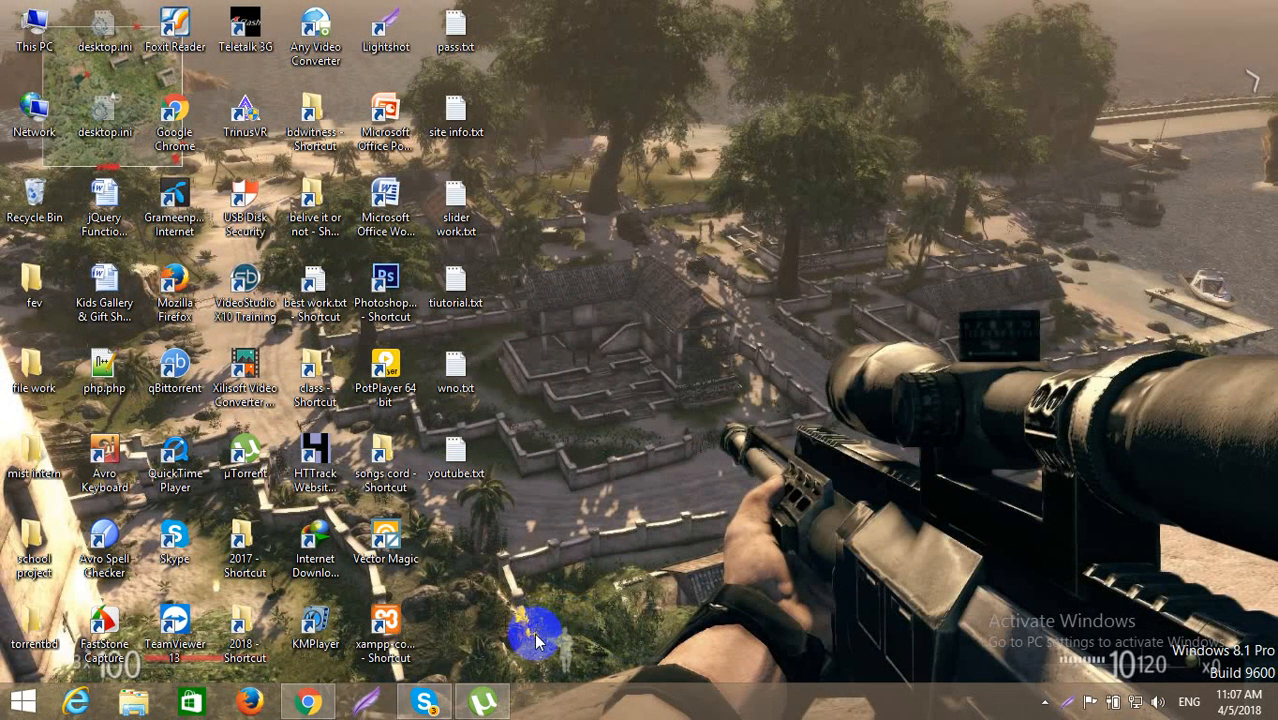
Step: Bring Chrome forward and log in to the cPanel hosting account
click(308, 700)
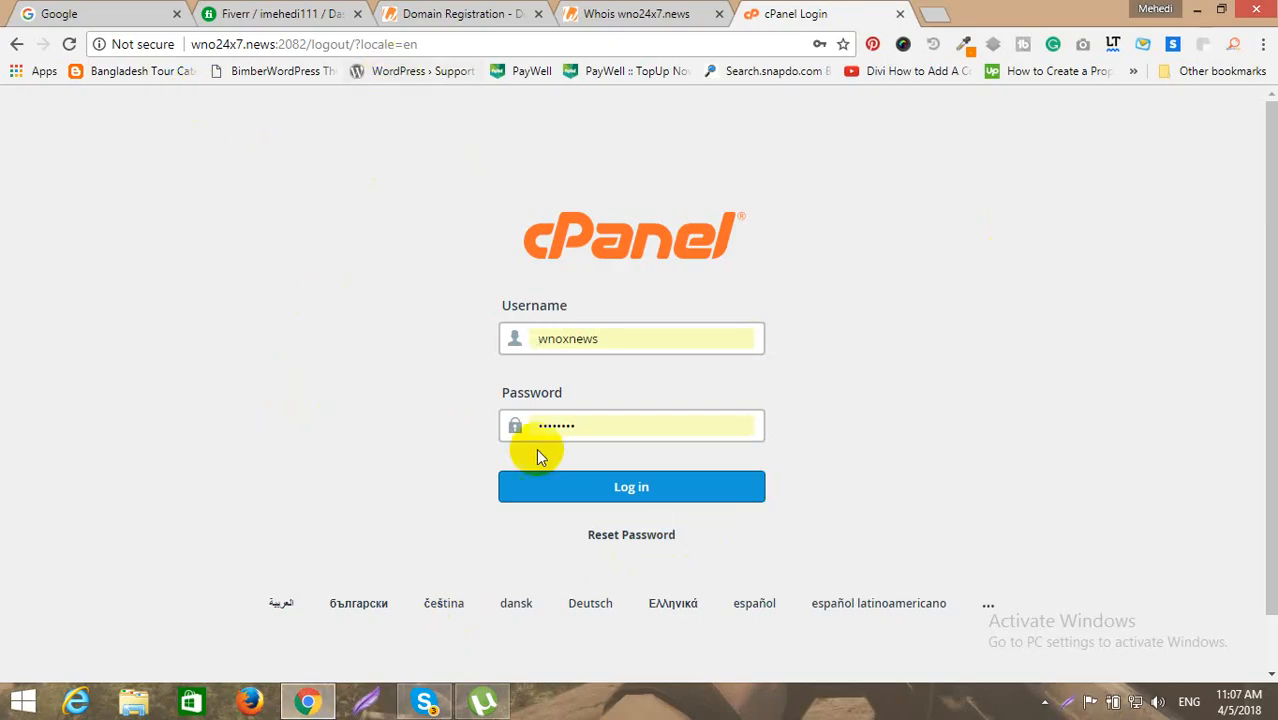
click(633, 492)
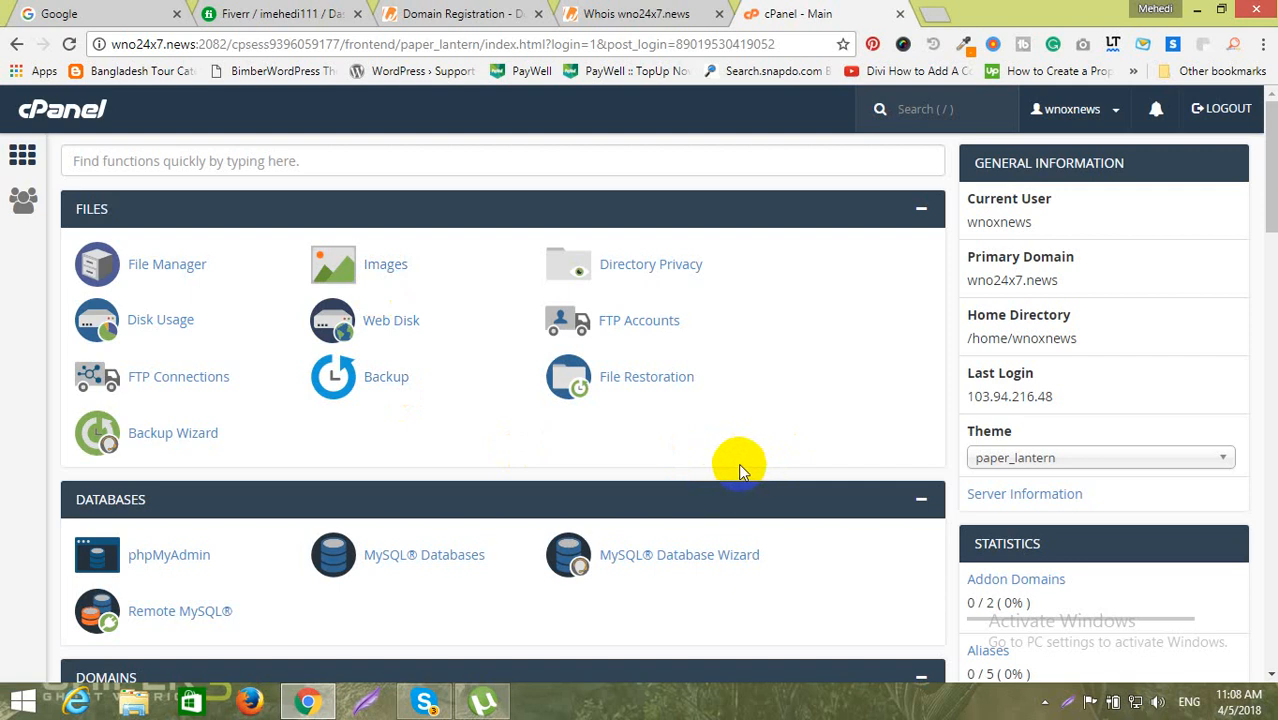
scroll(745, 467, down, 3)
scroll(767, 472, down, 10)
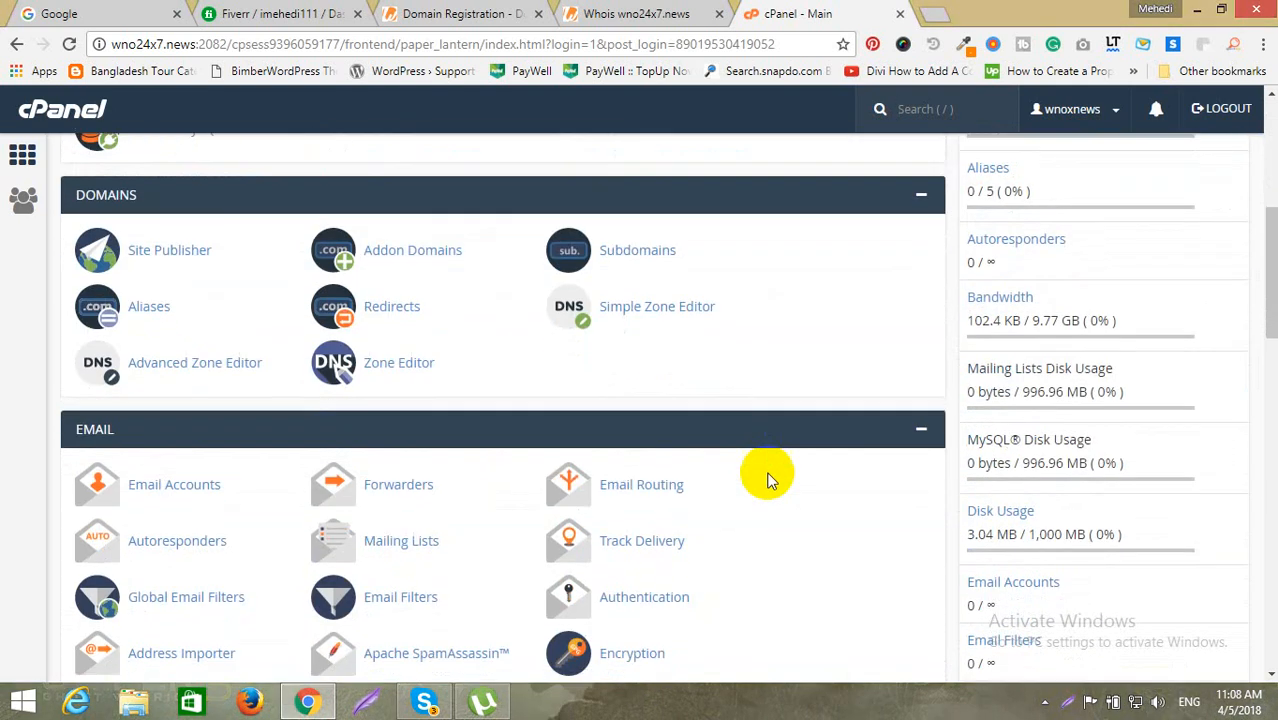
scroll(767, 472, down, 2)
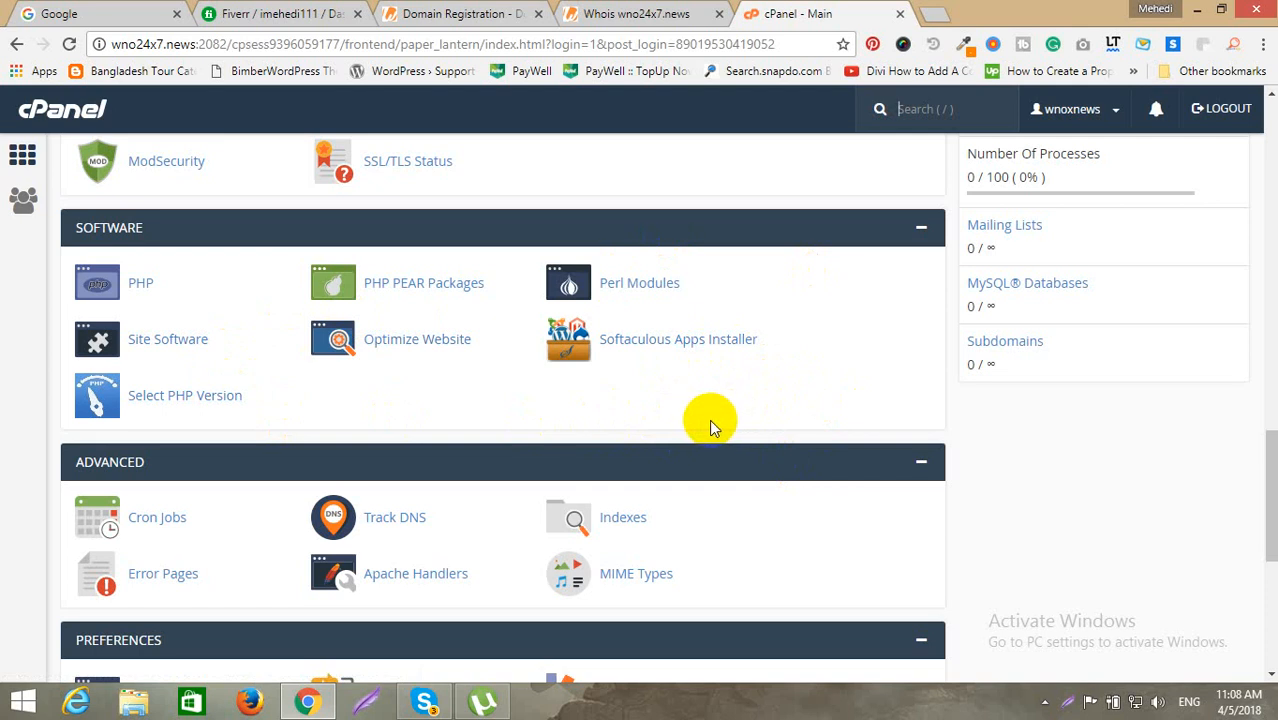
scroll(709, 425, down, 2)
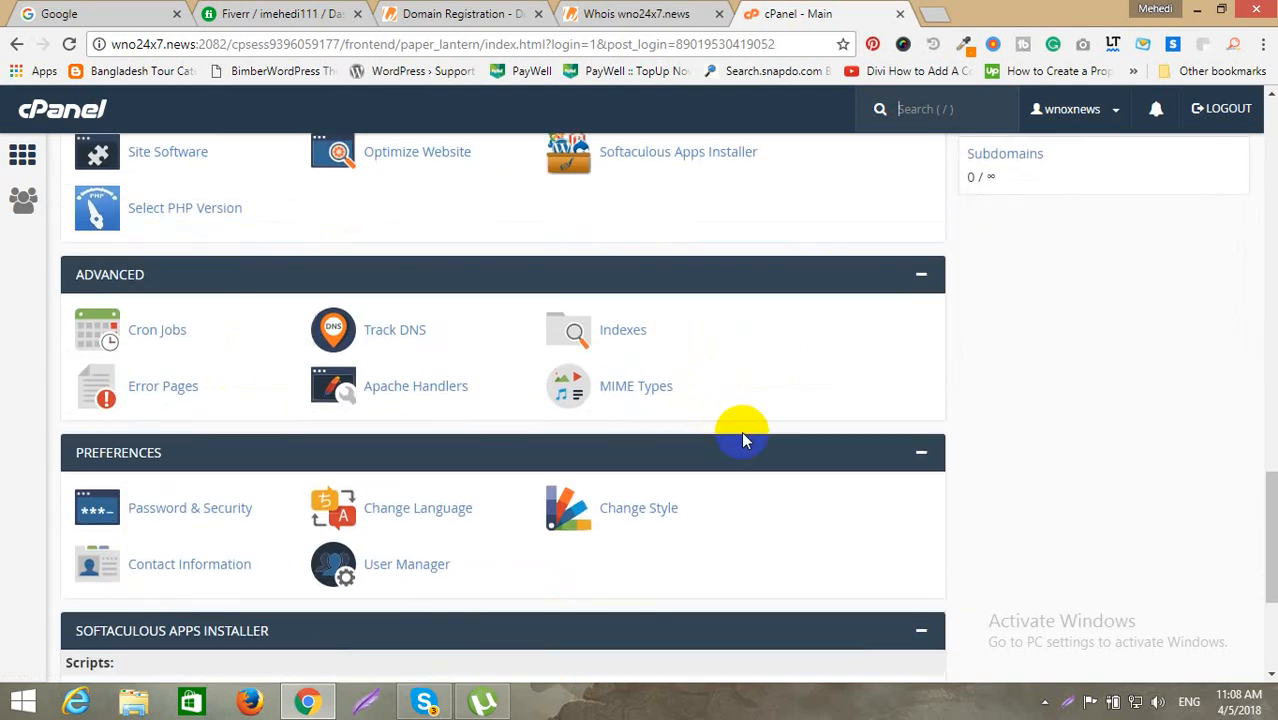
middle_click(740, 440)
scroll(740, 436, down, 3)
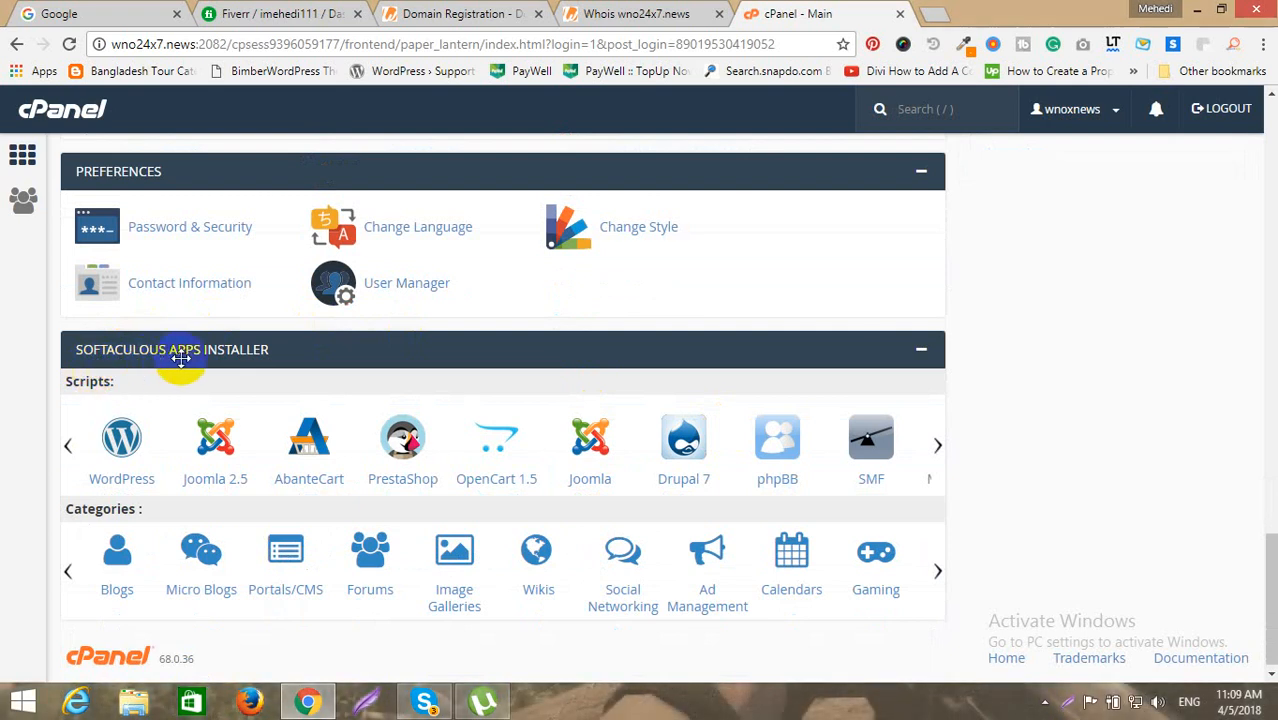
click(937, 447)
click(939, 453)
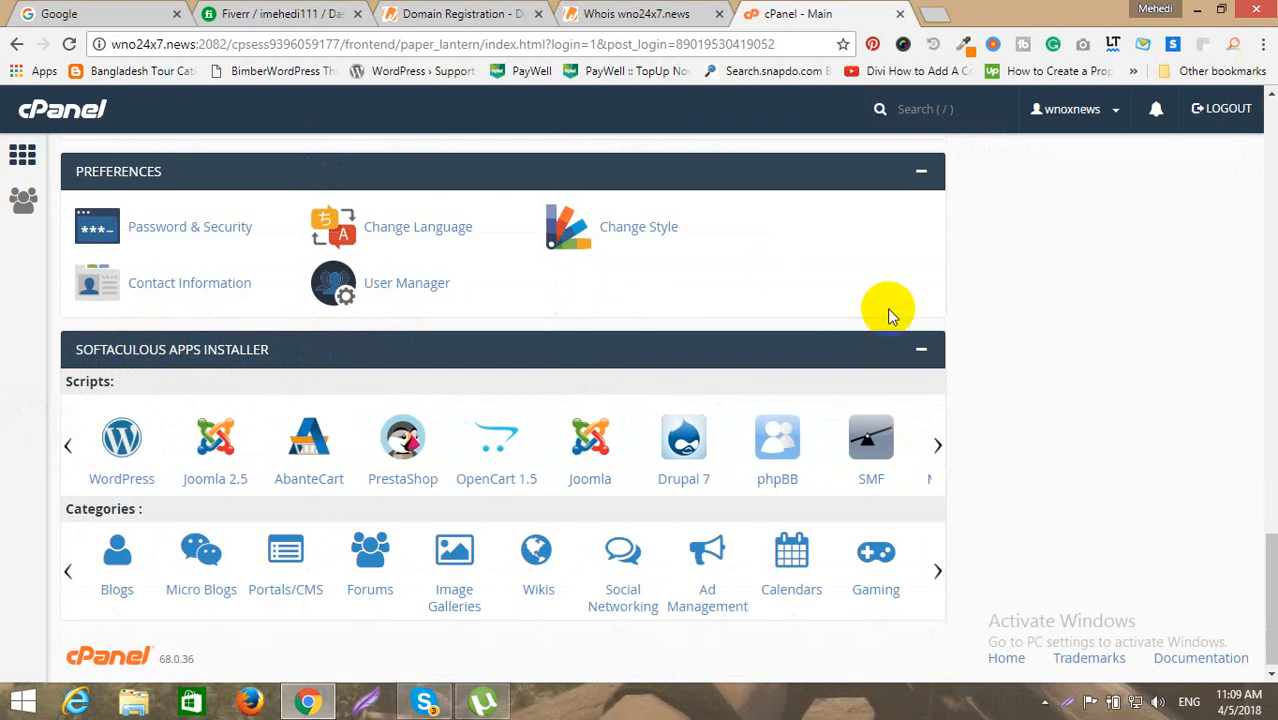
scroll(887, 310, up, 5)
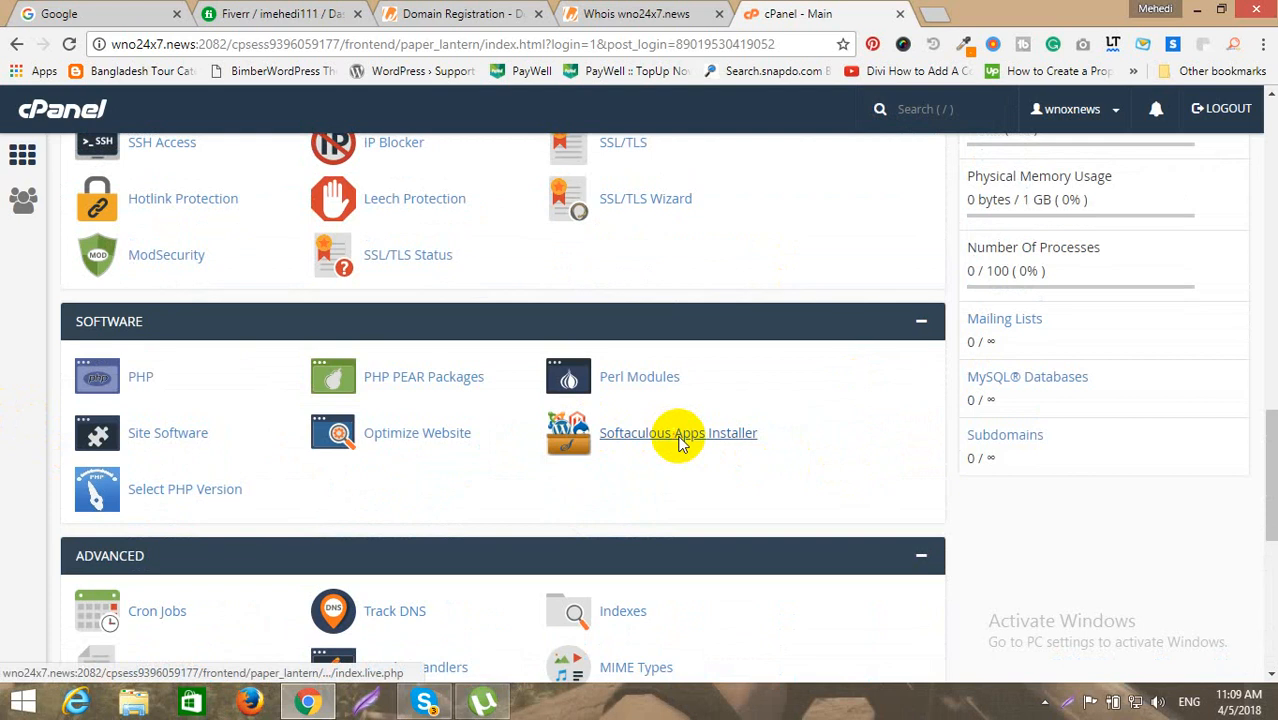
Step: Open Softaculous Apps Installer and start the WordPress install from its Top Scripts tile
click(678, 438)
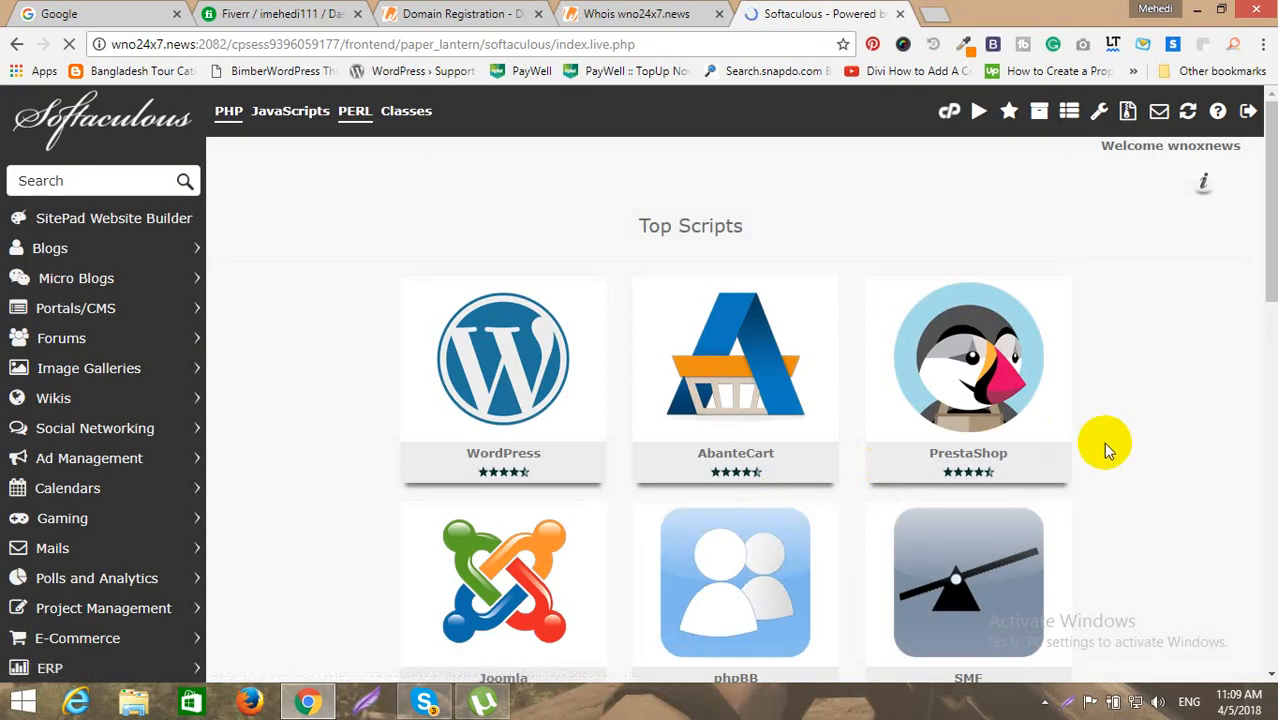
scroll(862, 391, down, 4)
scroll(827, 523, down, 5)
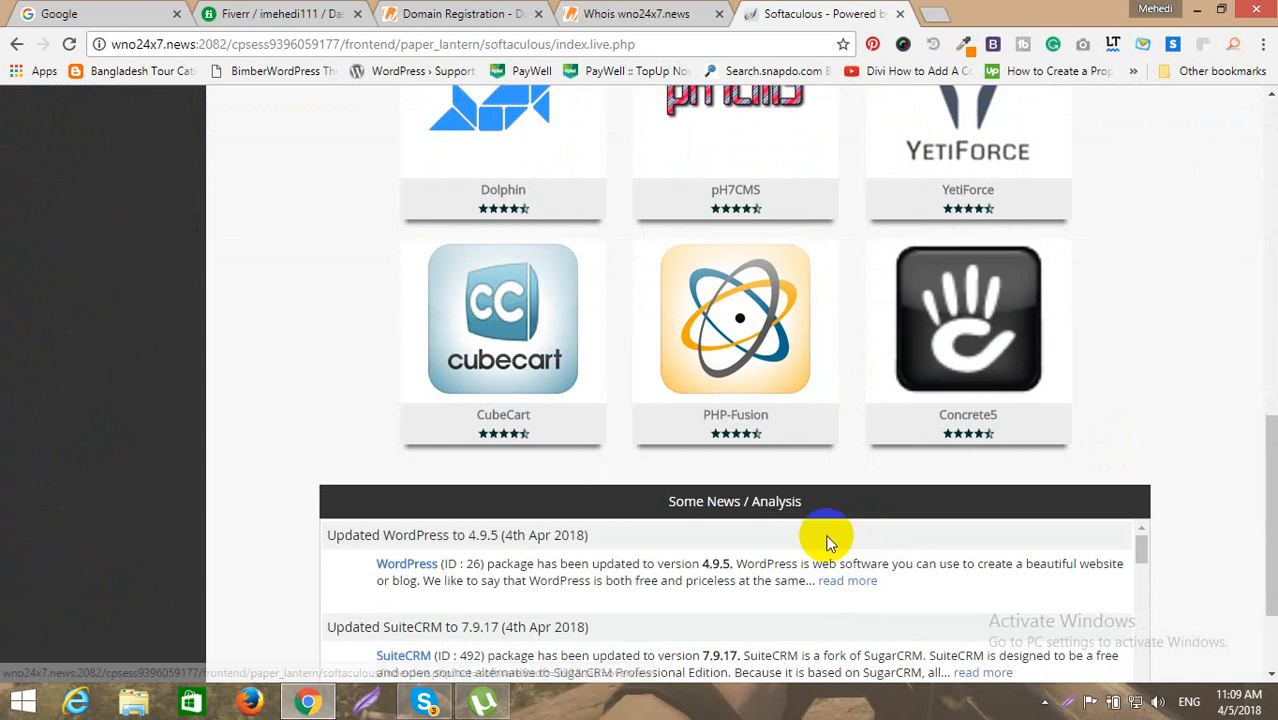
scroll(827, 541, up, 8)
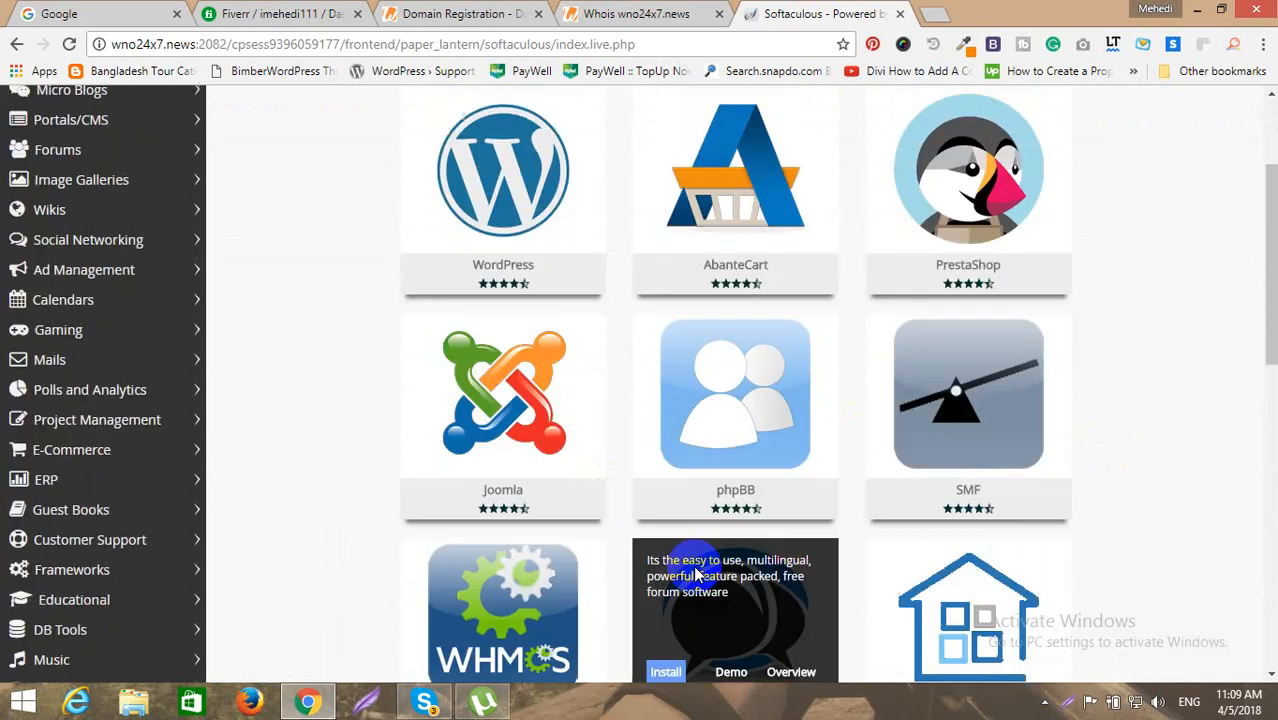
scroll(697, 575, up, 1)
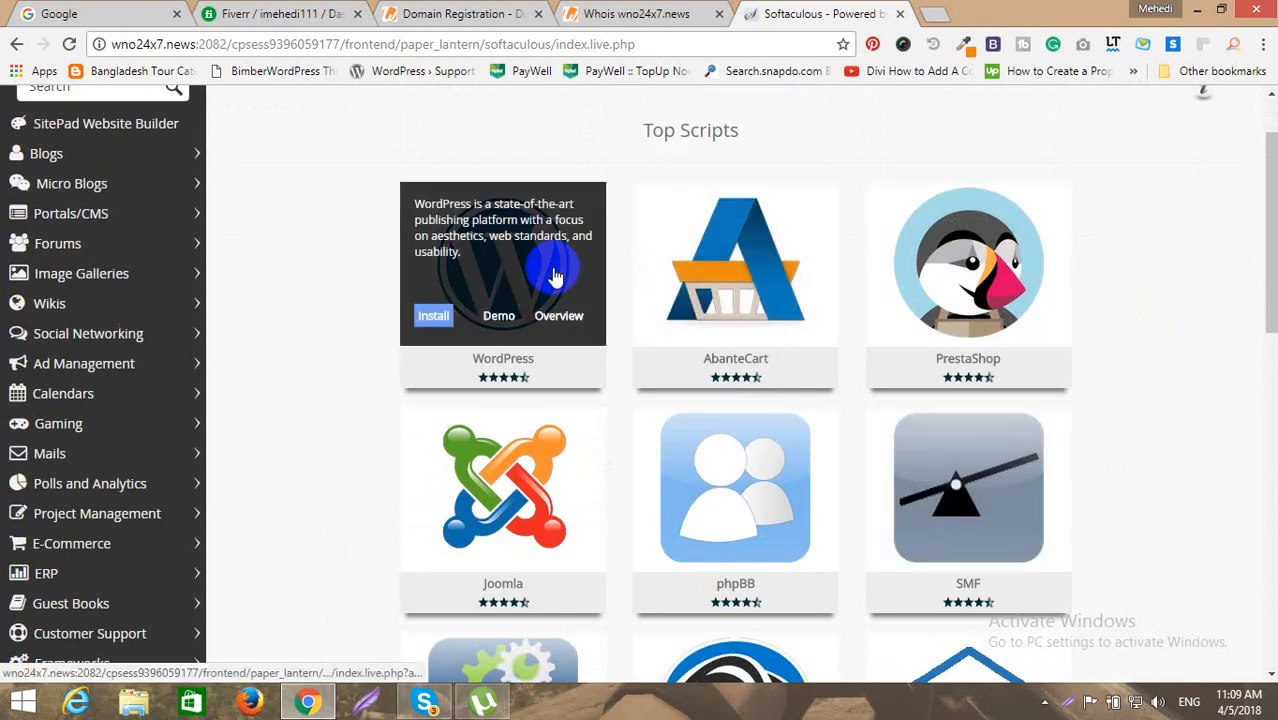
click(503, 292)
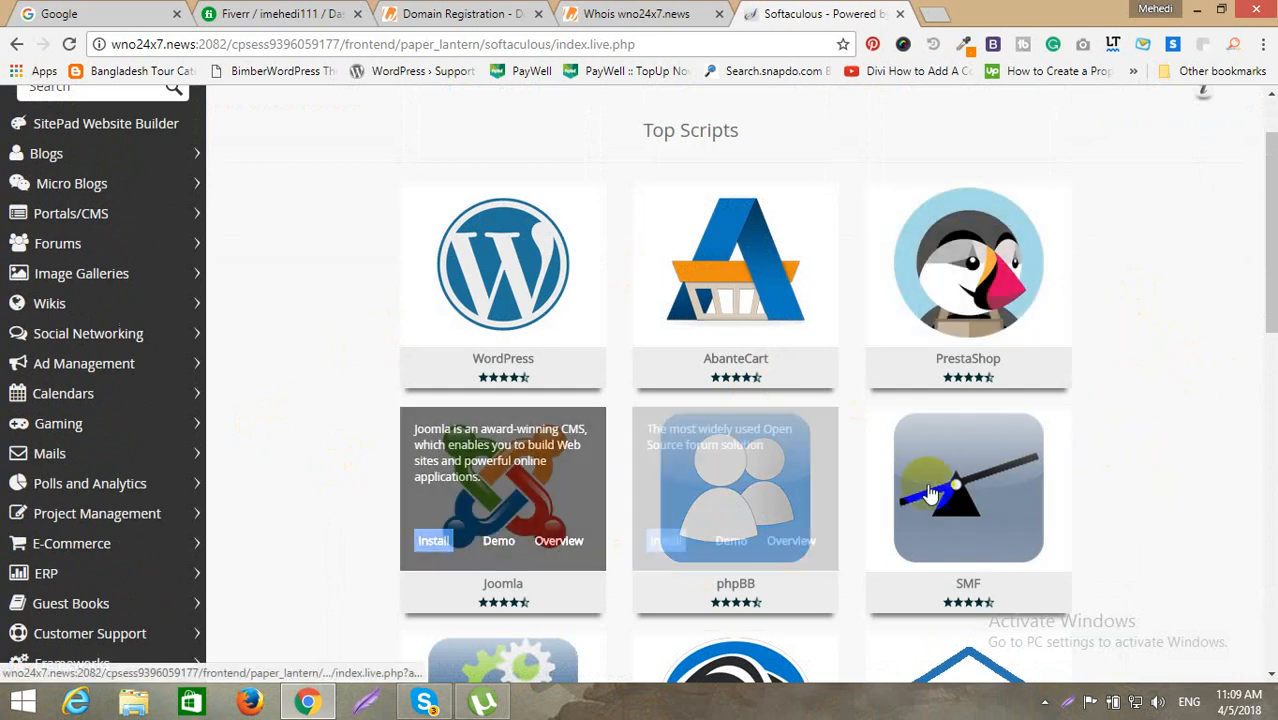
scroll(1112, 485, down, 4)
scroll(1121, 480, up, 3)
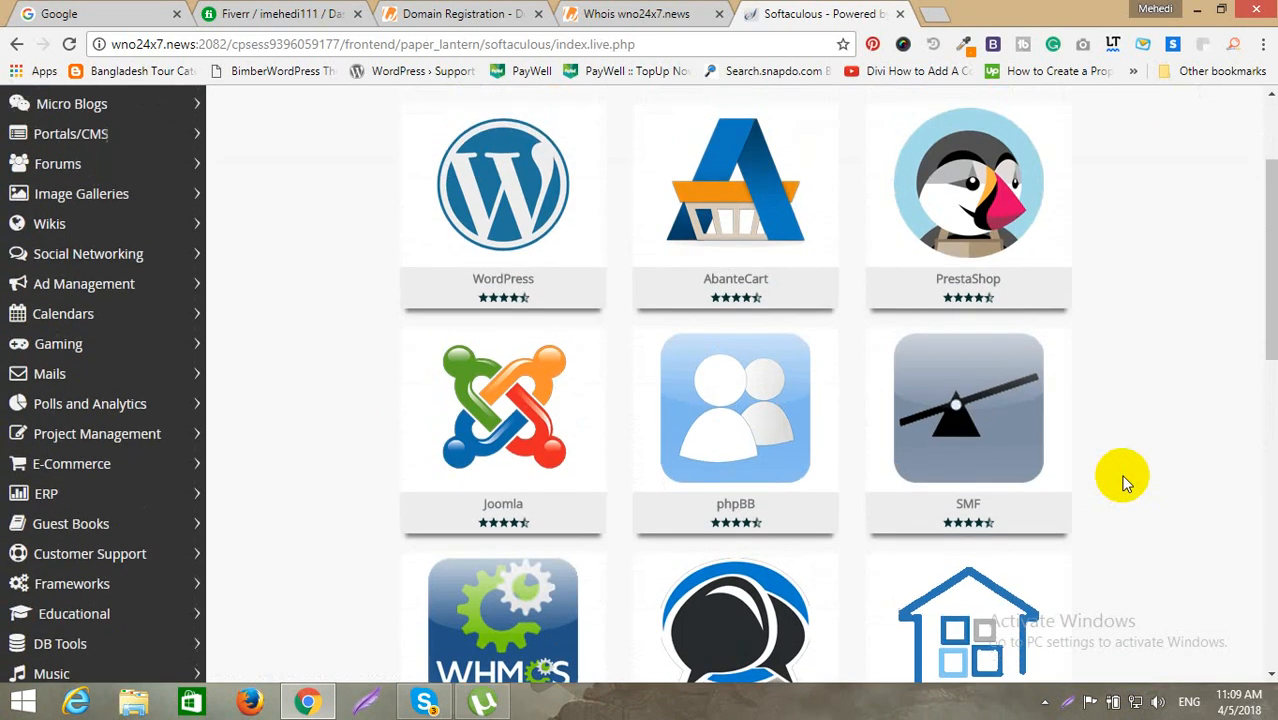
scroll(1124, 483, up, 2)
click(512, 370)
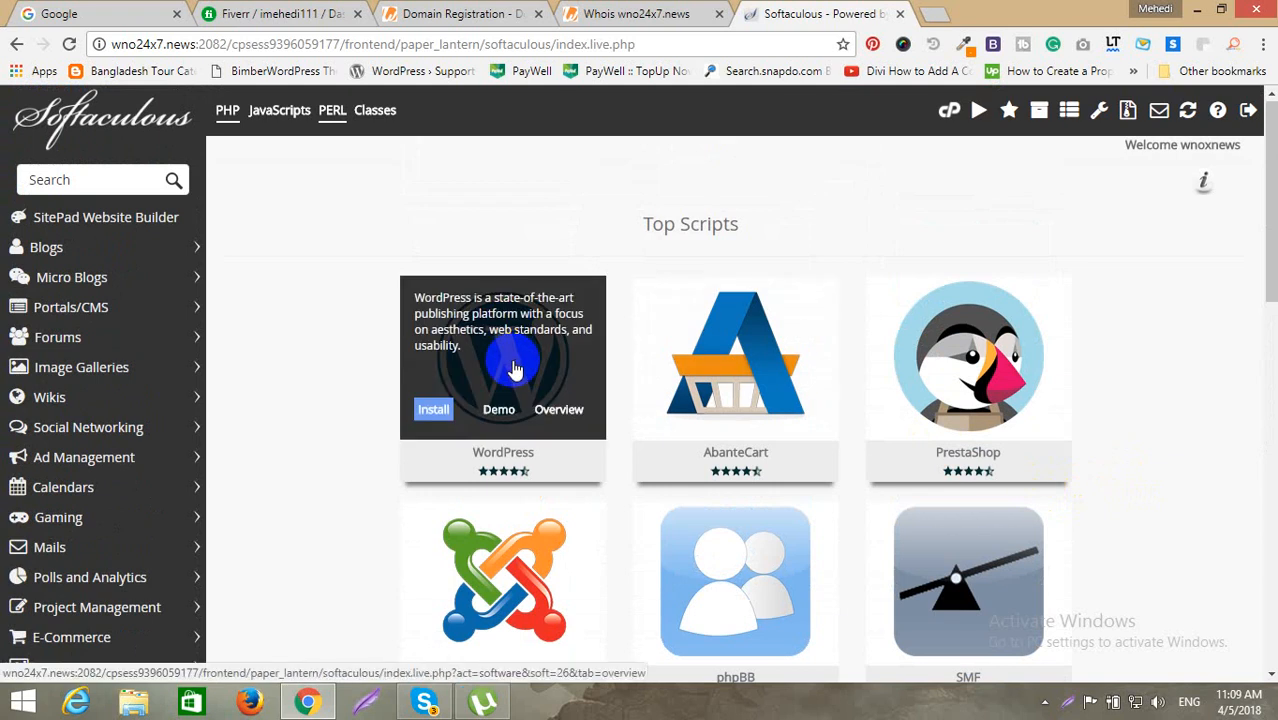
click(441, 418)
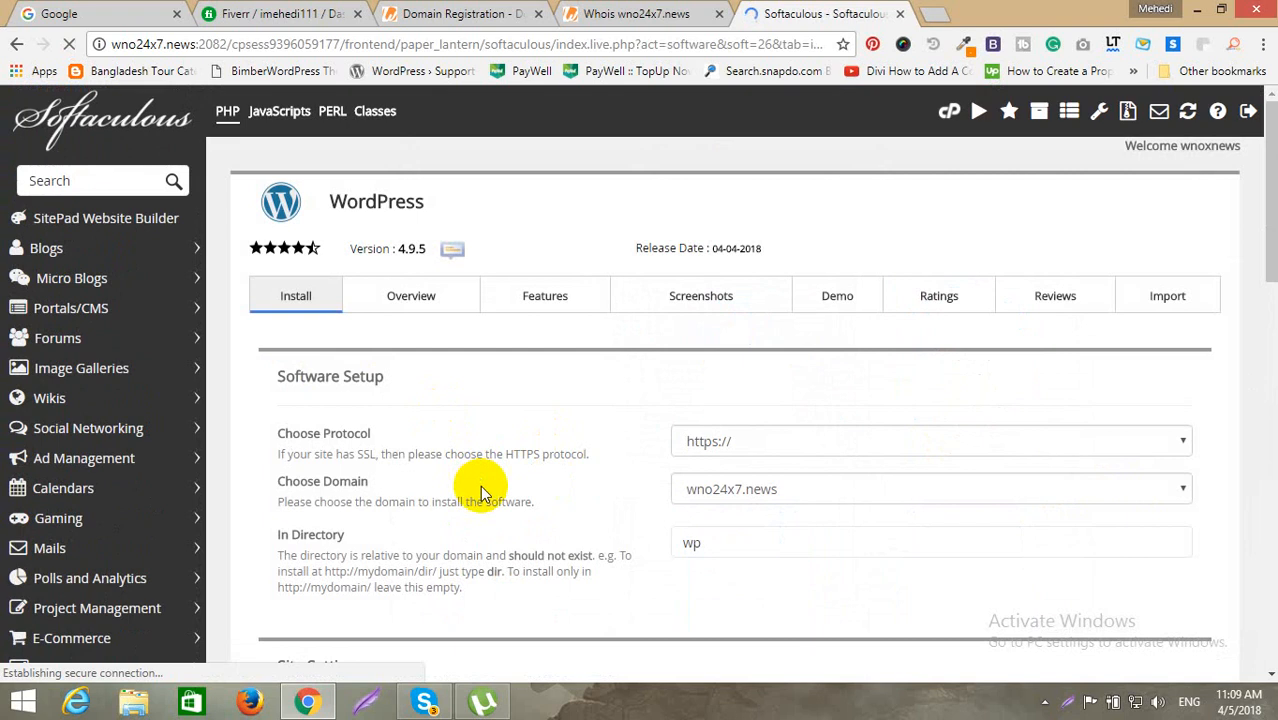
scroll(480, 485, down, 2)
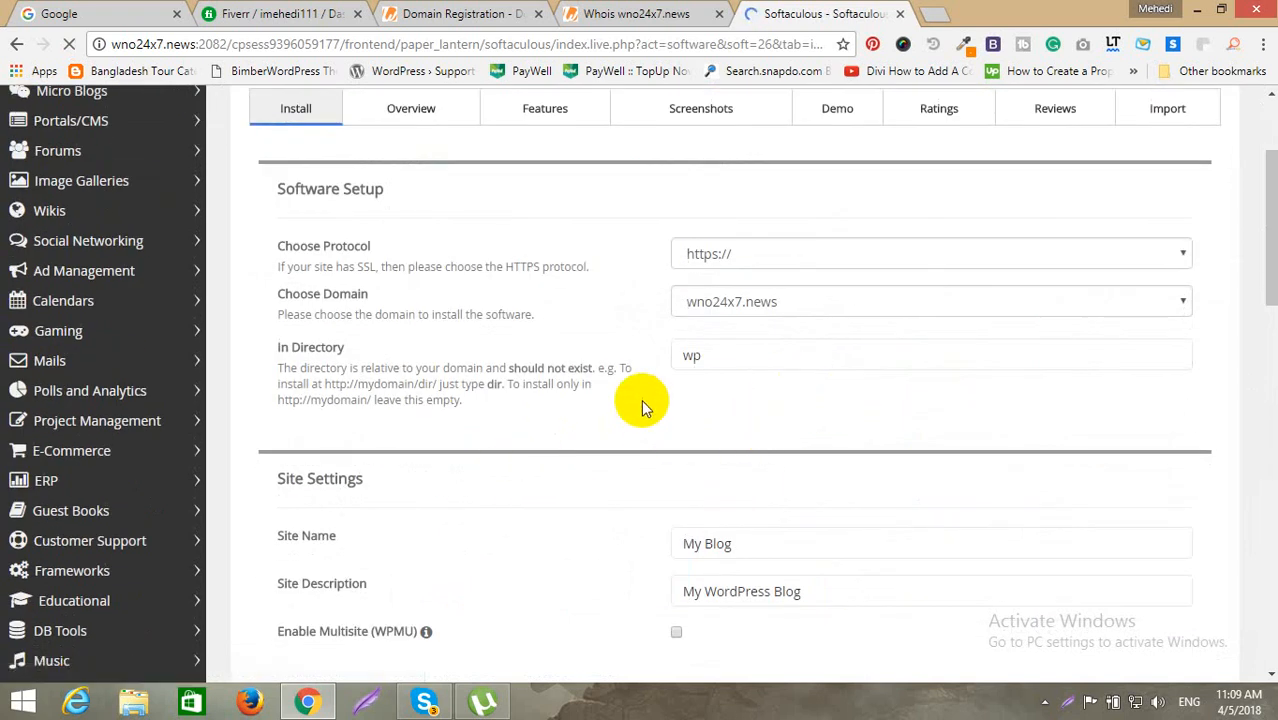
scroll(612, 428, up, 1)
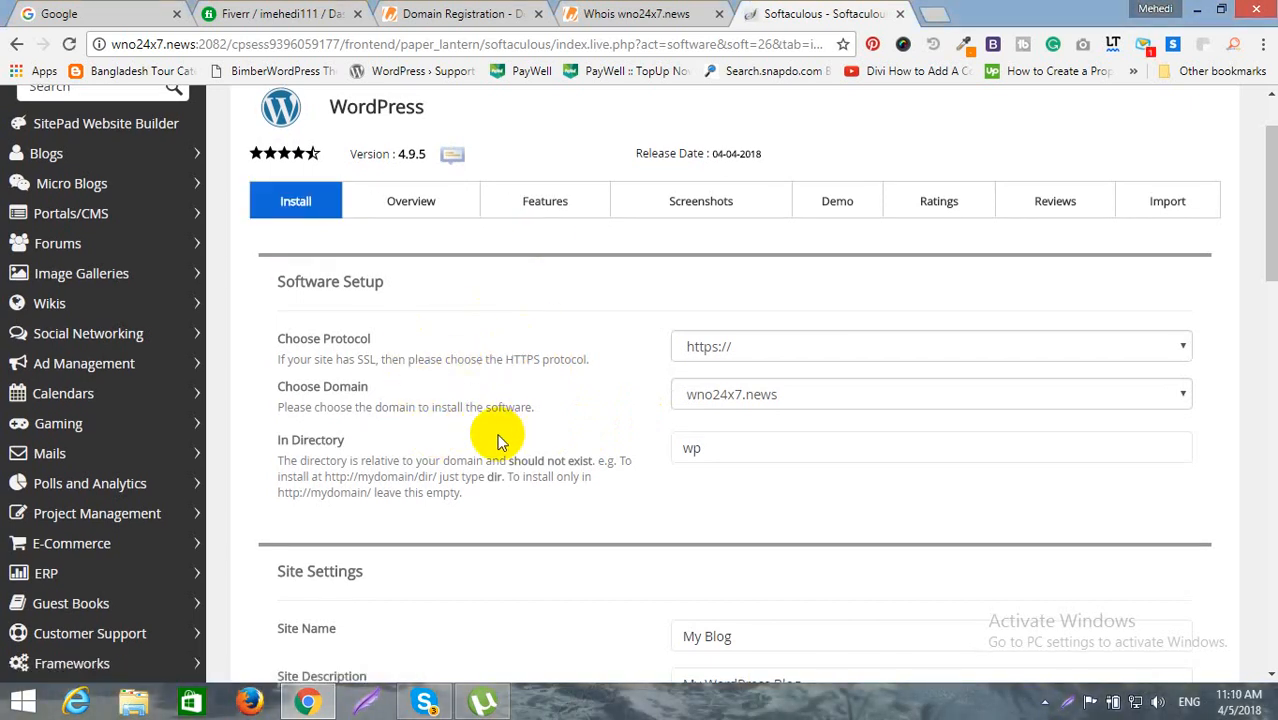
click(295, 355)
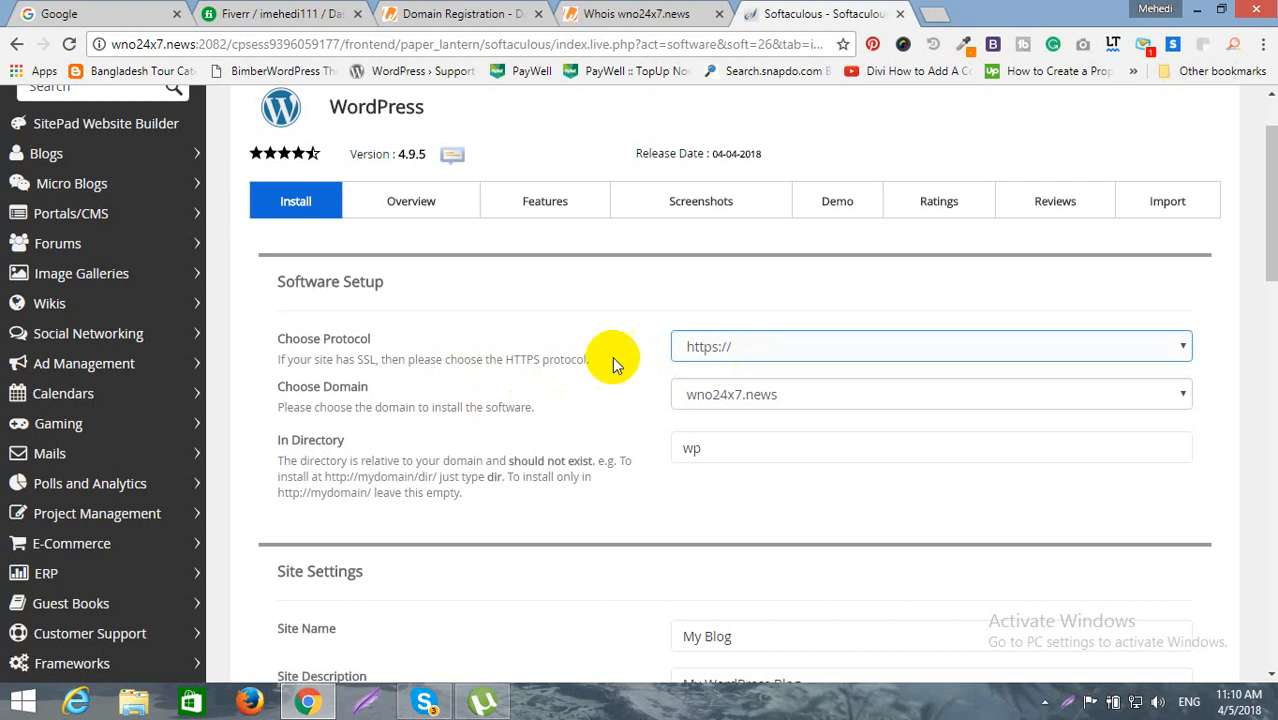
click(794, 397)
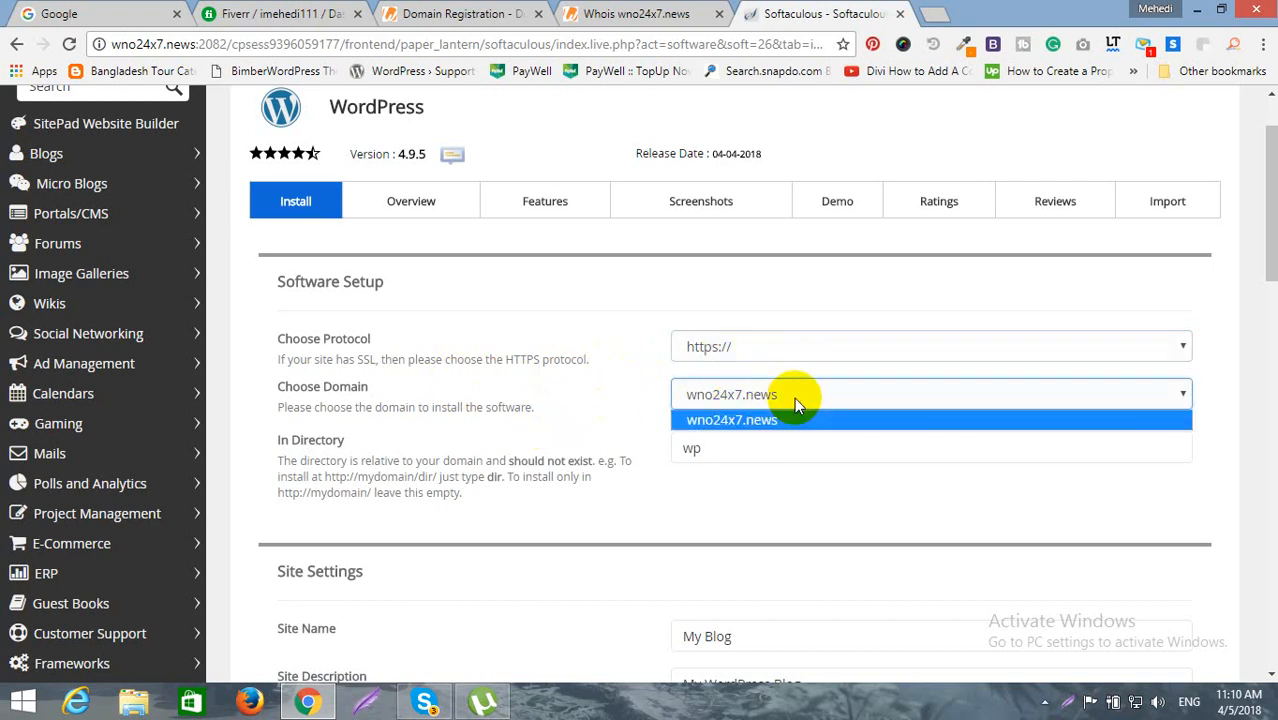
click(794, 397)
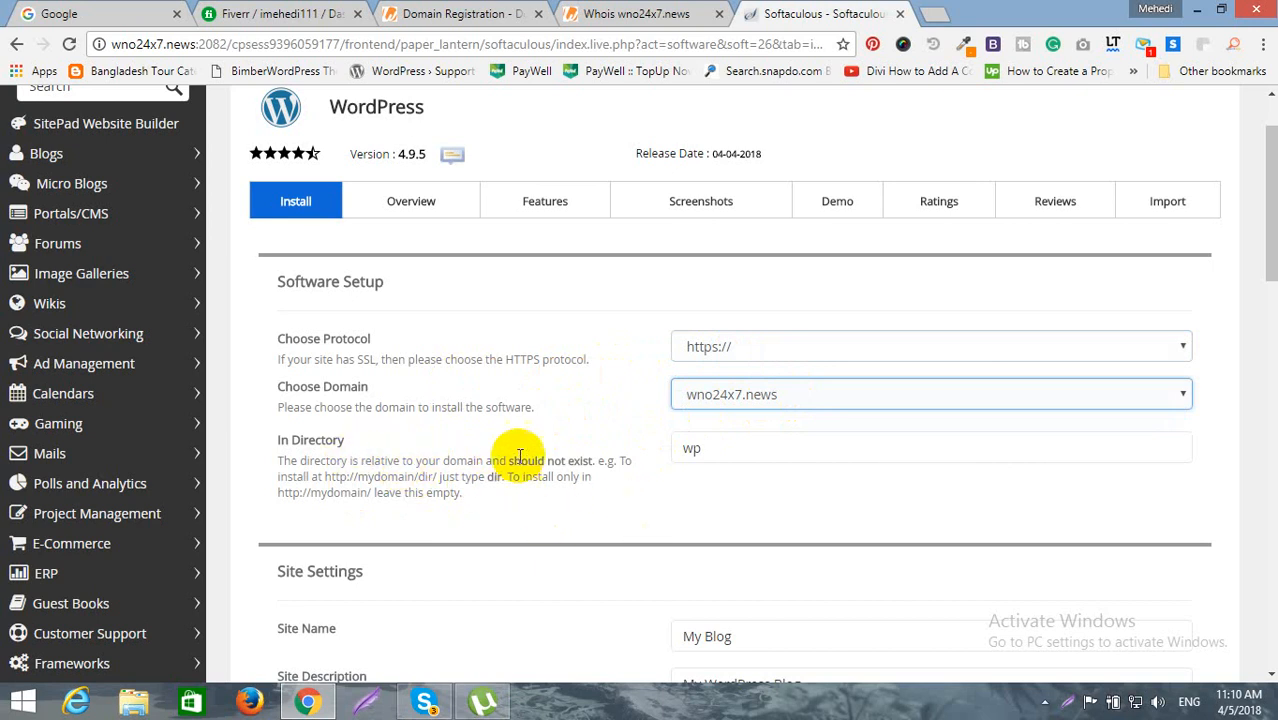
Step: Clear the 'wp' install directory so WordPress installs at the domain root, and edit the site name and description
click(716, 449)
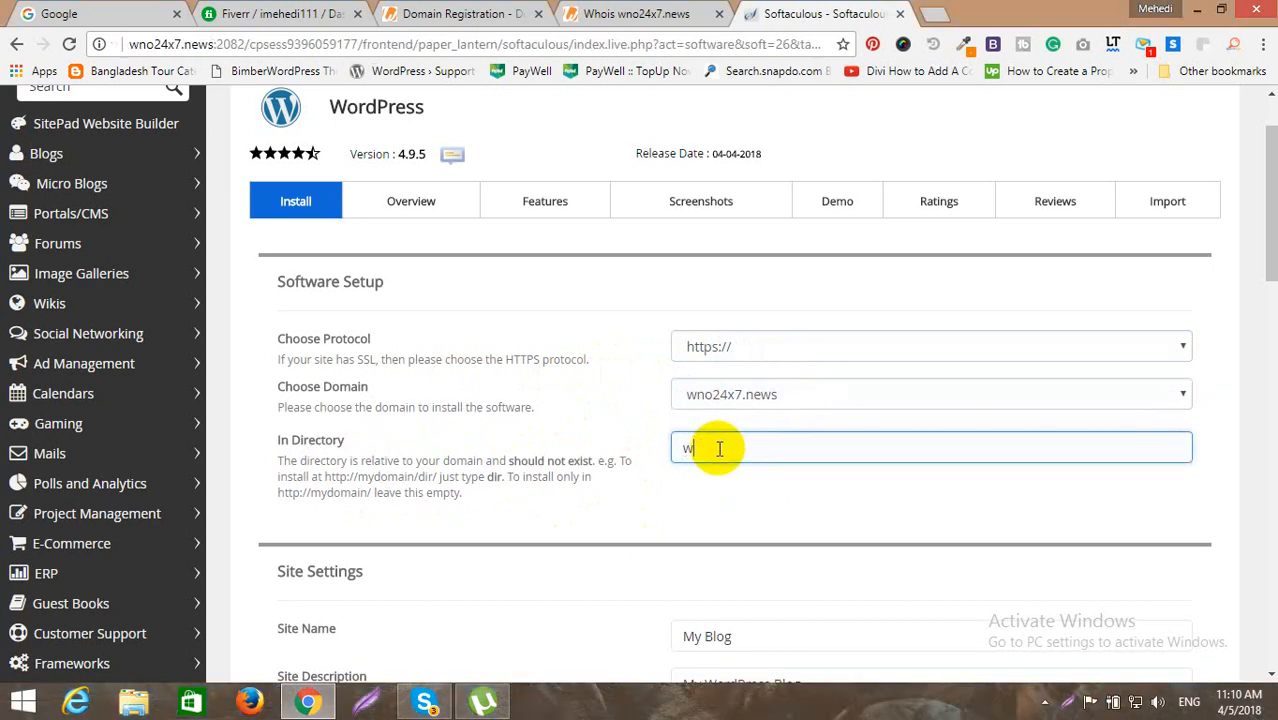
key(BackSpace)
key(BackSpace)
click(693, 493)
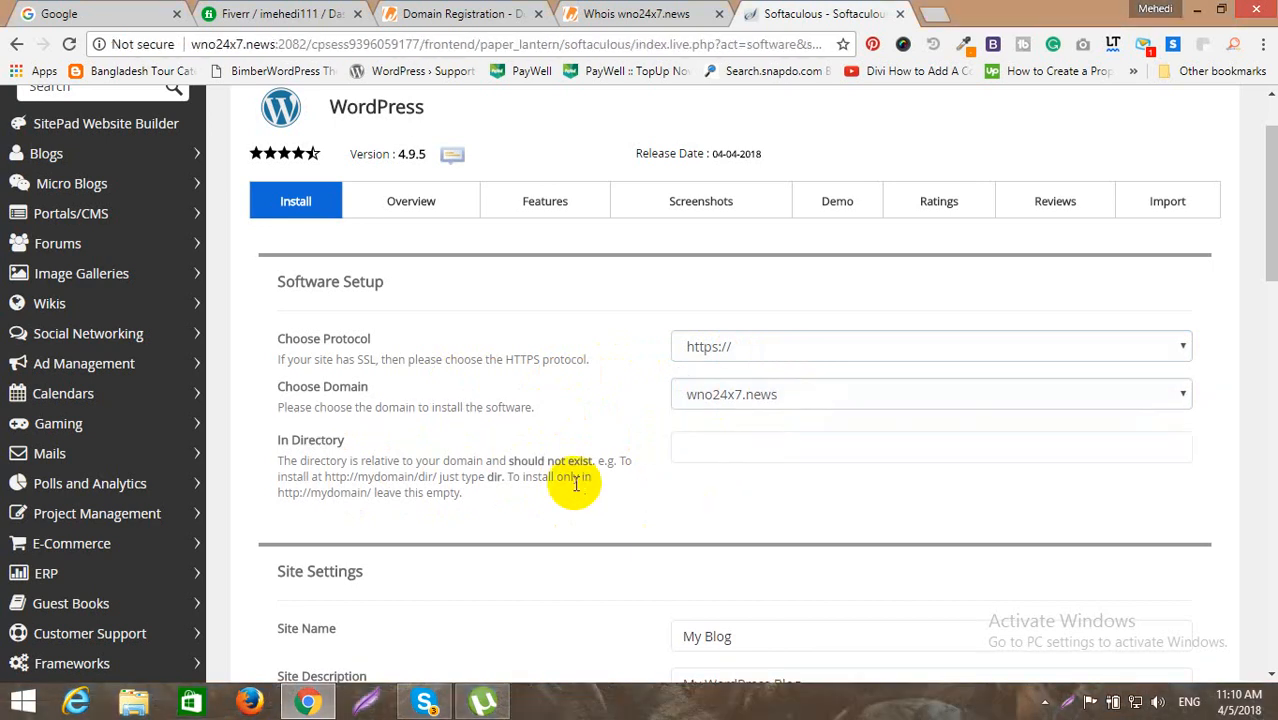
scroll(627, 403, down, 3)
click(767, 356)
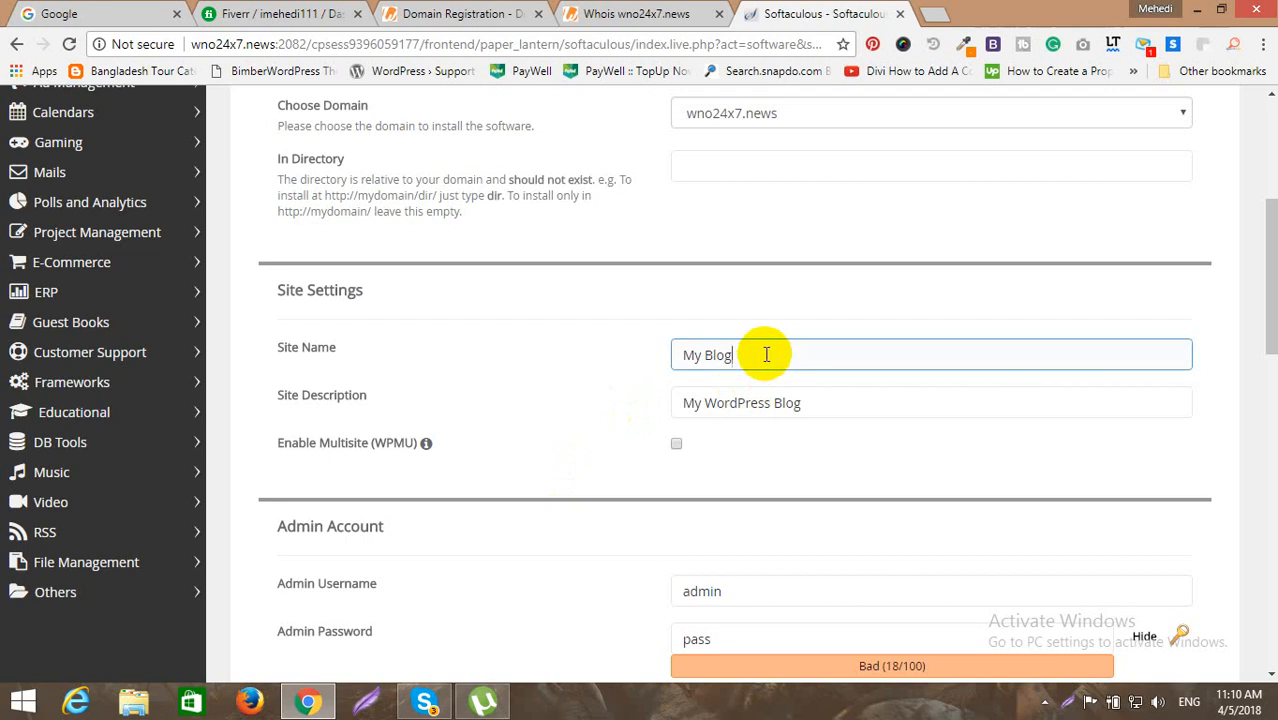
scroll(590, 410, down, 1)
click(876, 315)
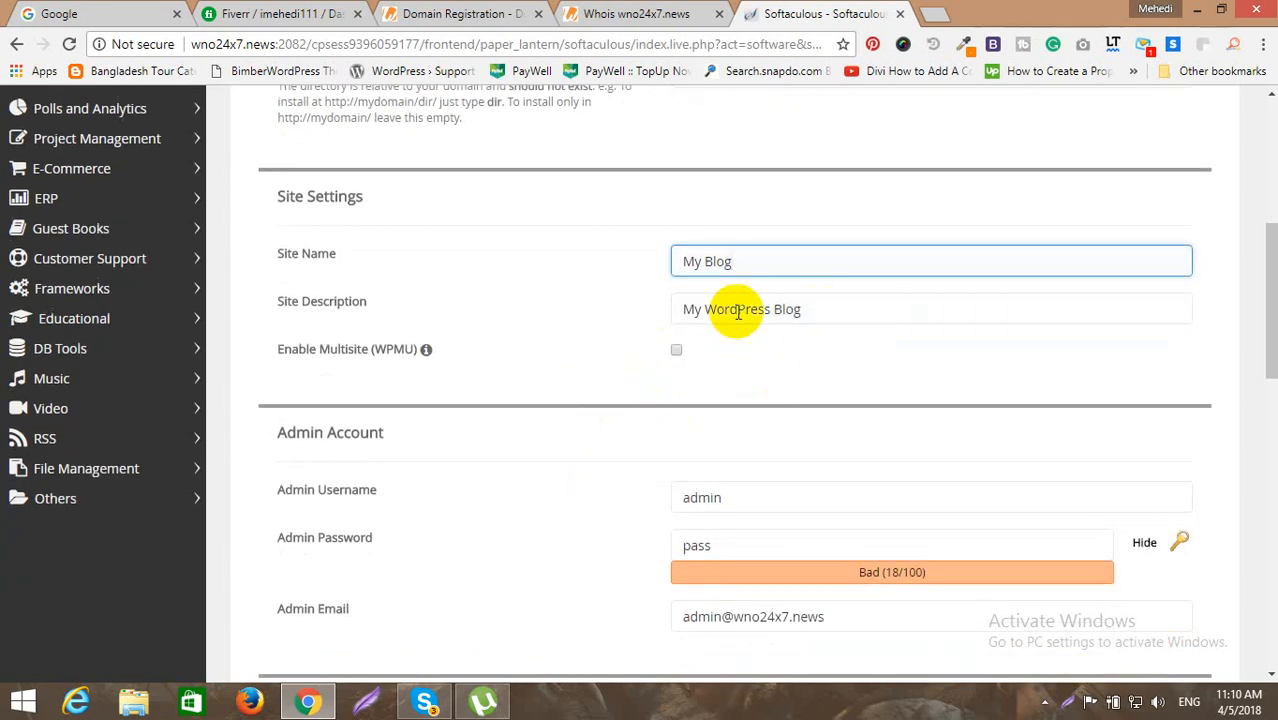
scroll(557, 410, down, 2)
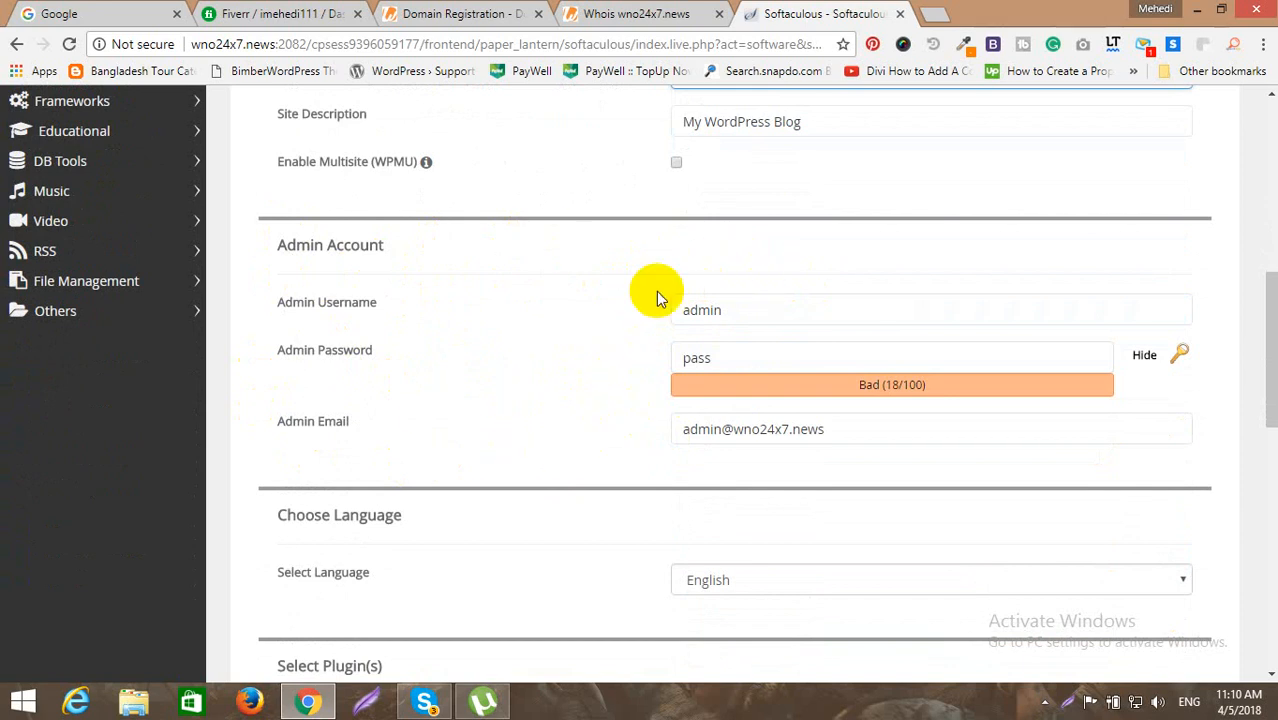
Step: Replace the suggested admin password with a new, stronger password
click(750, 310)
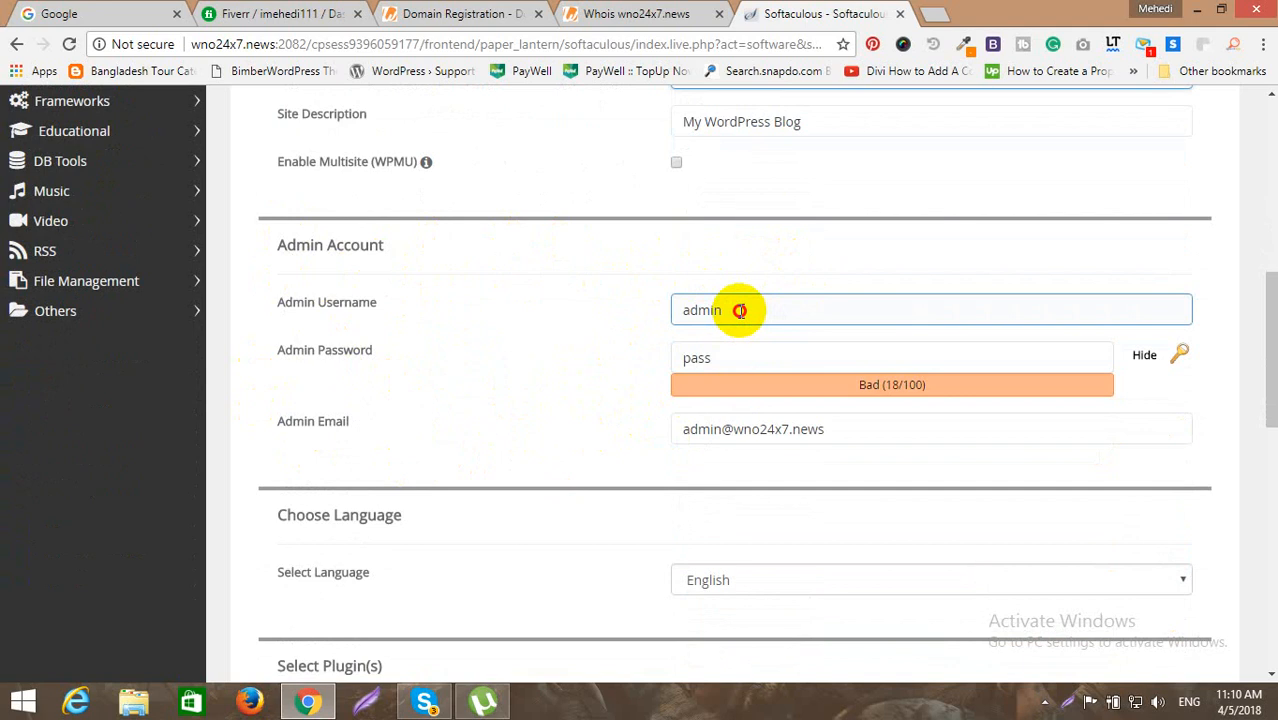
click(746, 358)
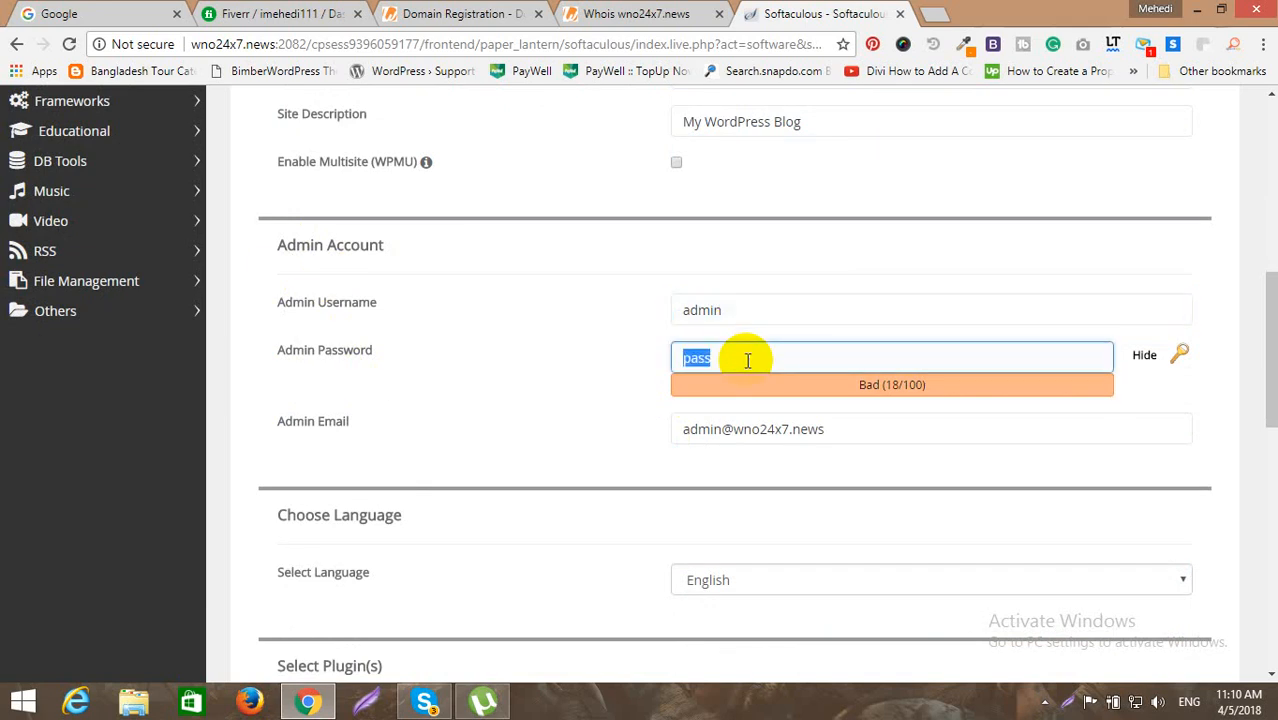
key(BackSpace)
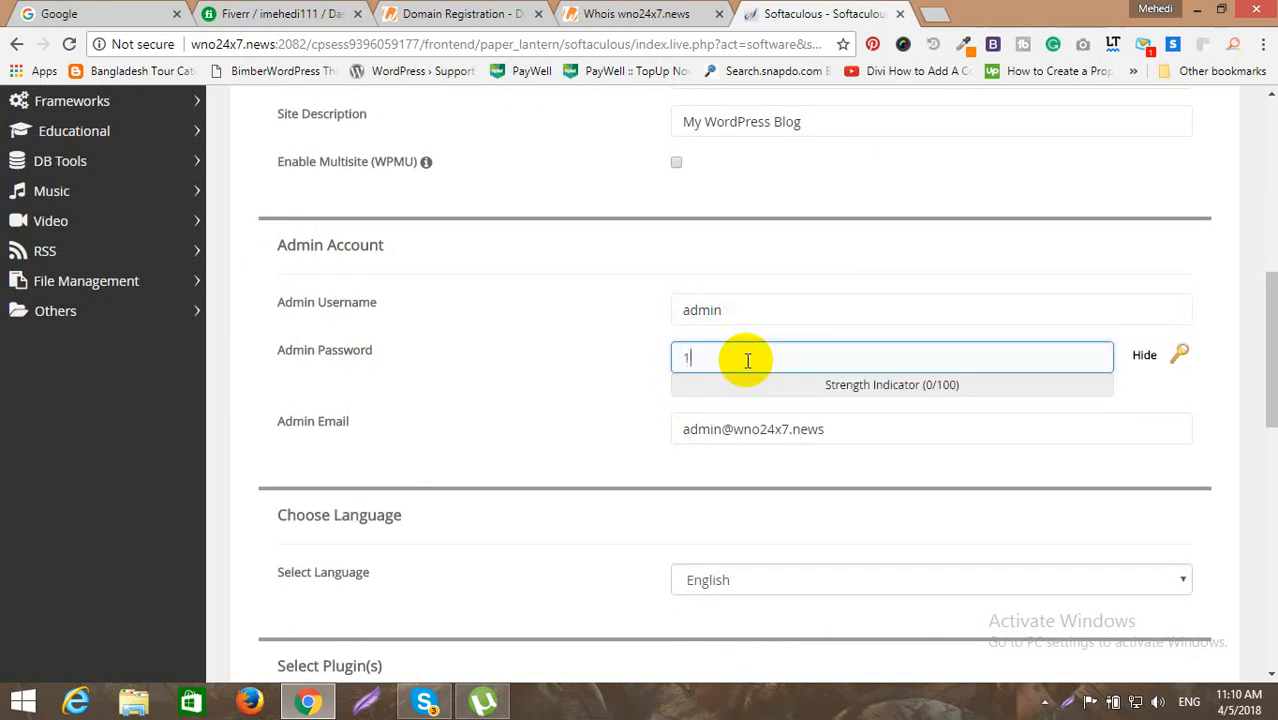
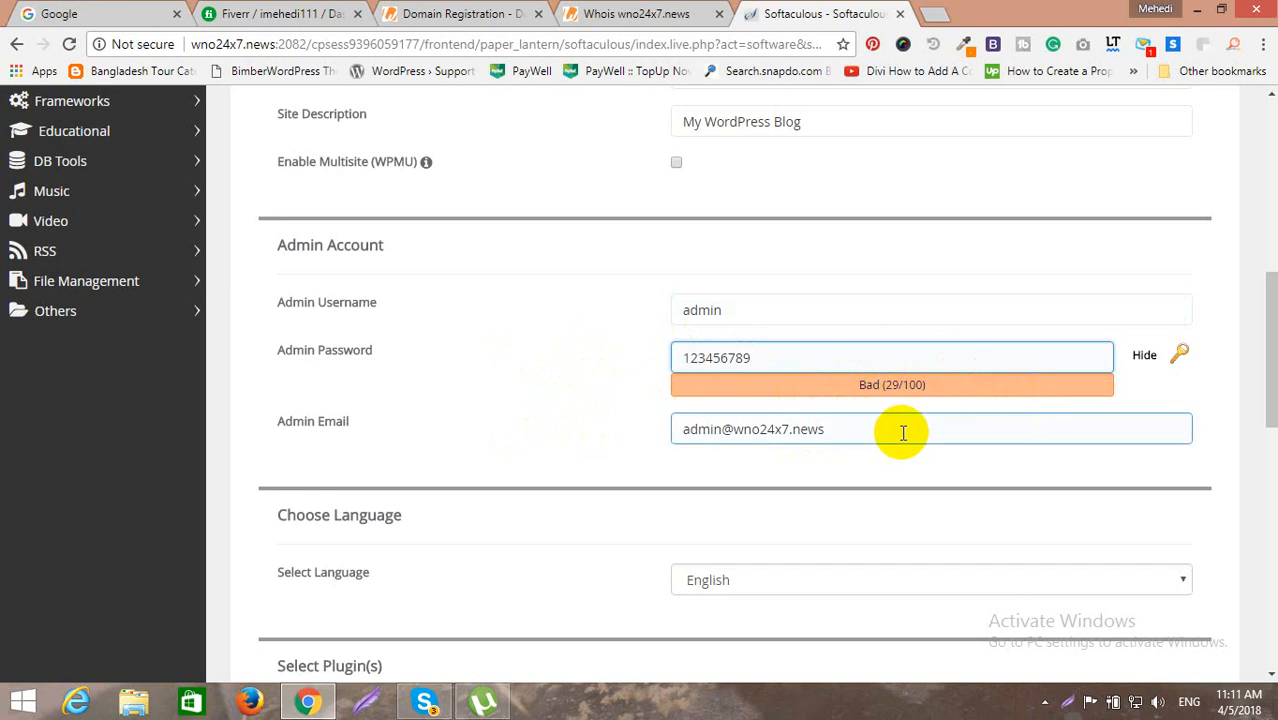
drag(770, 357, 605, 357)
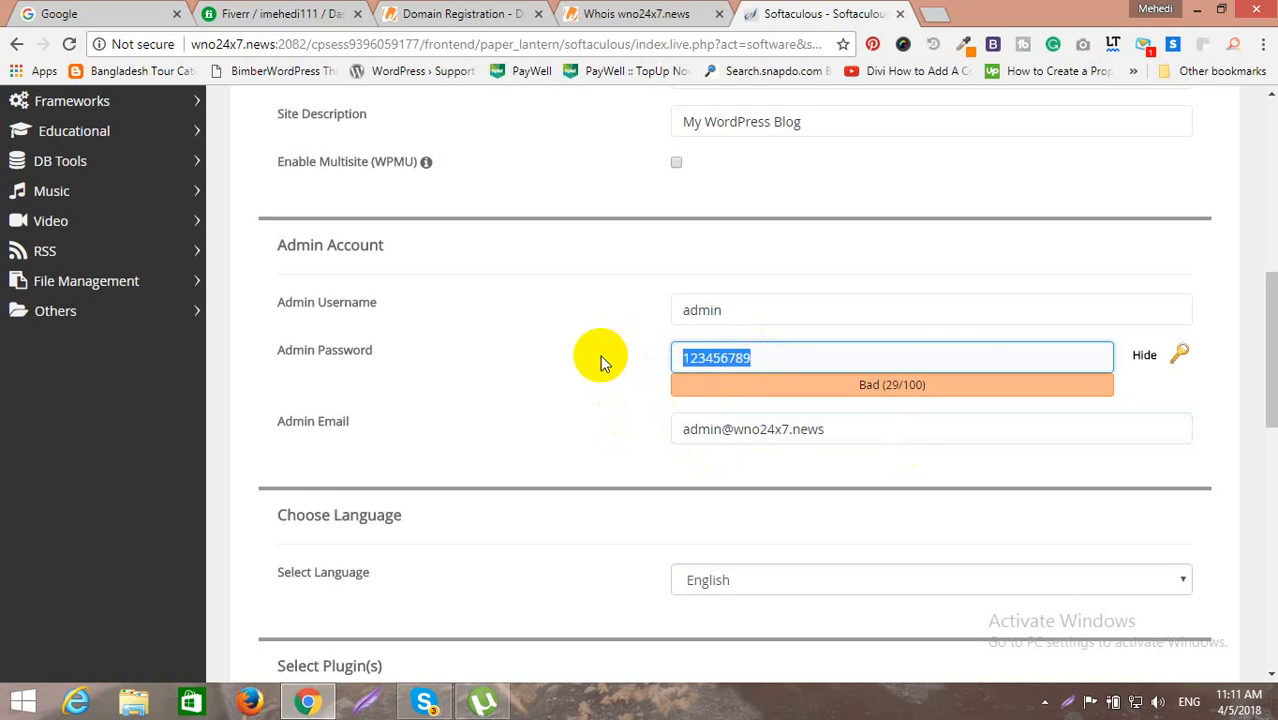
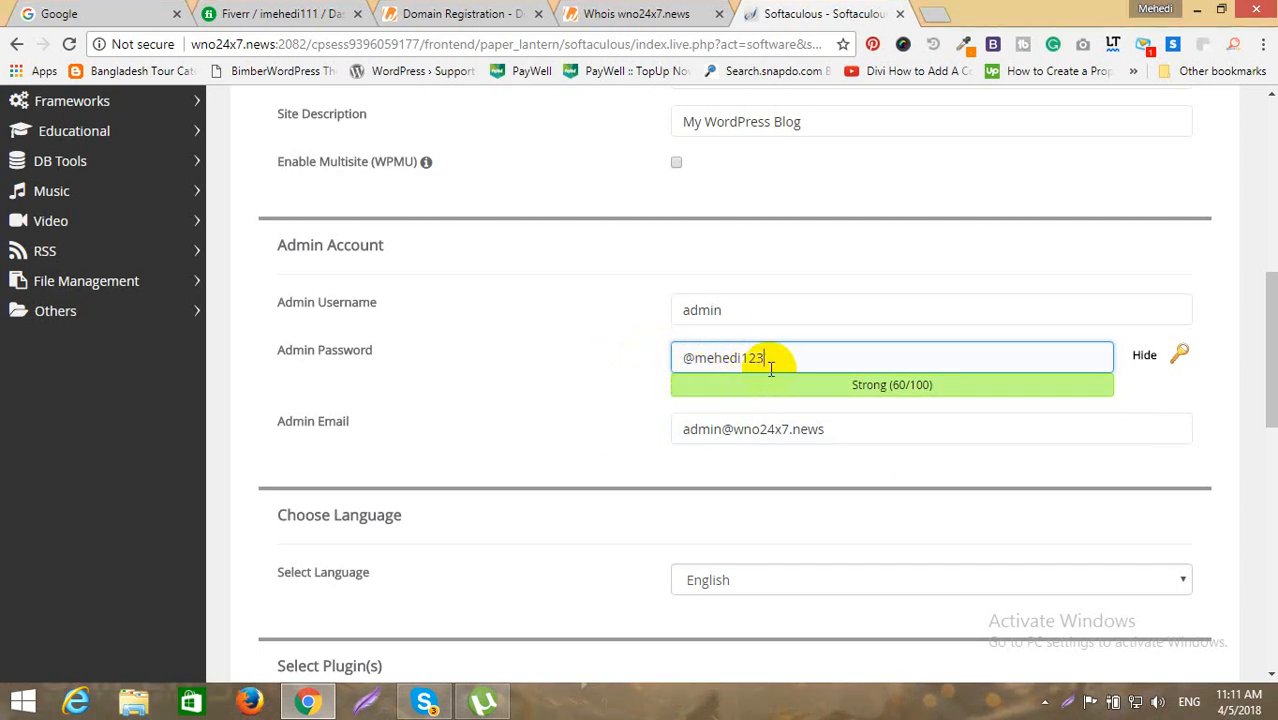
Step: Enable the Limit Login Attempts (Loginizer) plugin and select Poseidon as the theme
scroll(692, 480, down, 1)
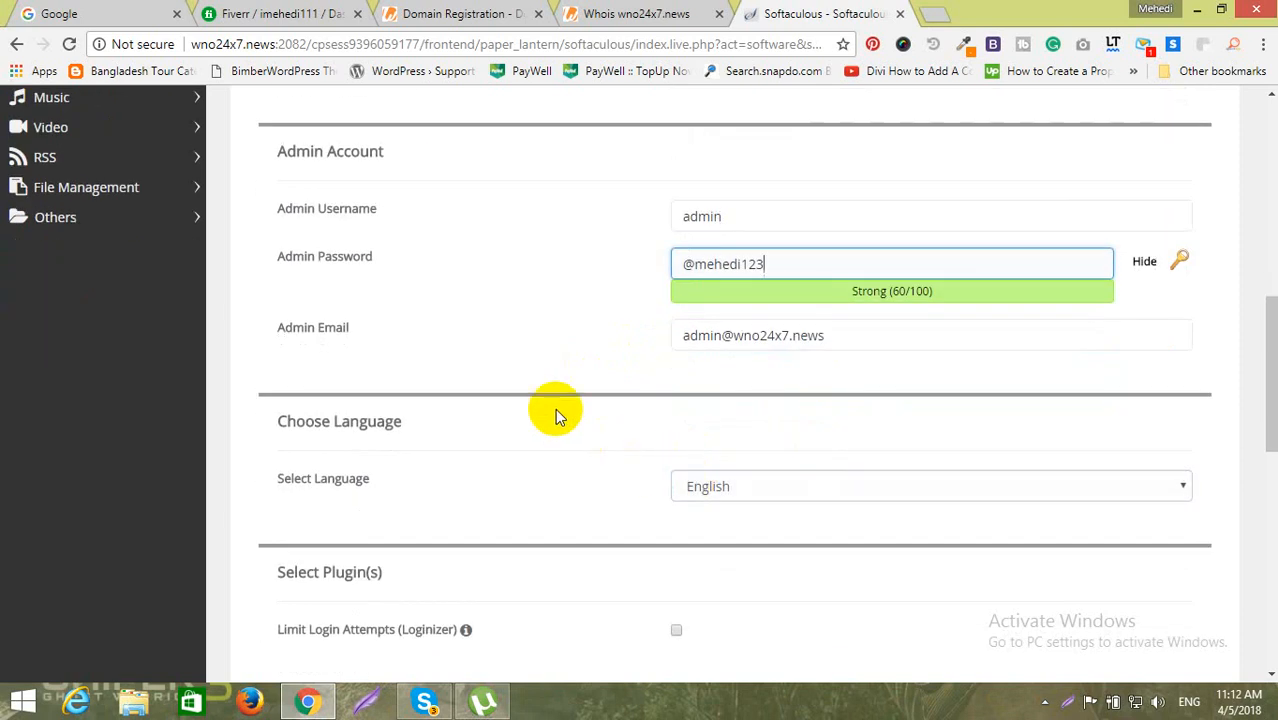
scroll(571, 482, down, 2)
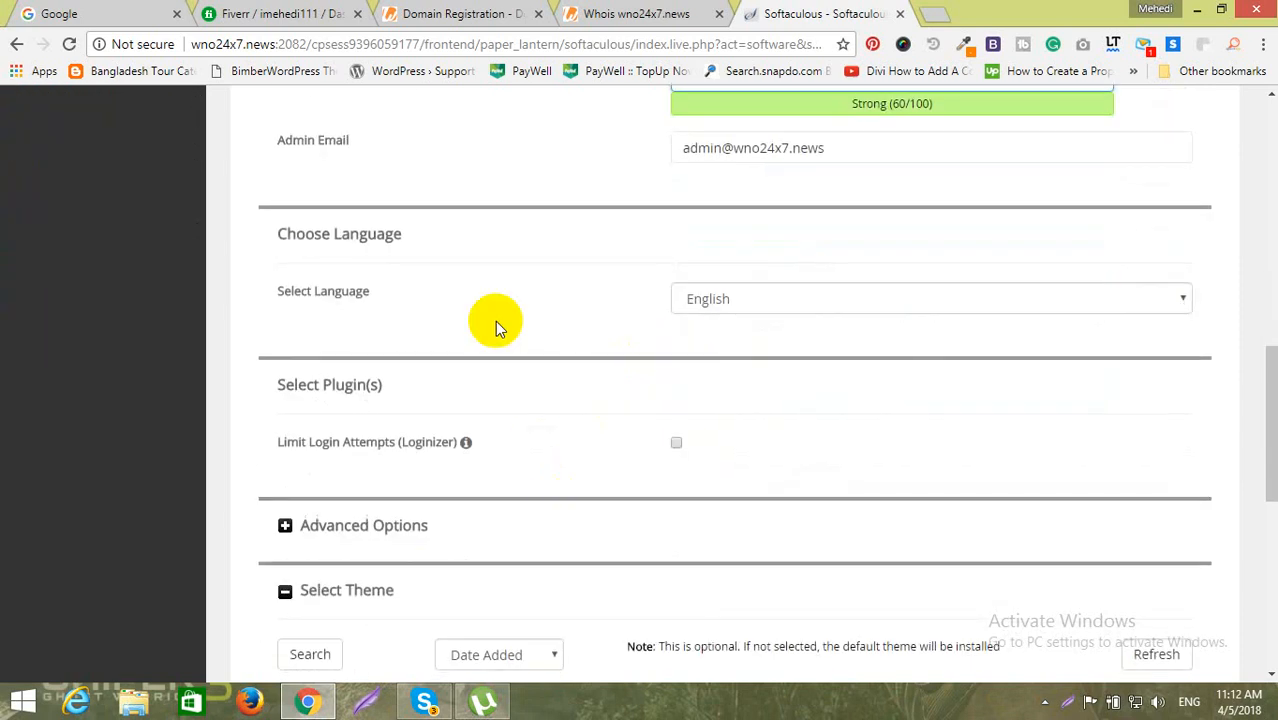
scroll(633, 505, down, 2)
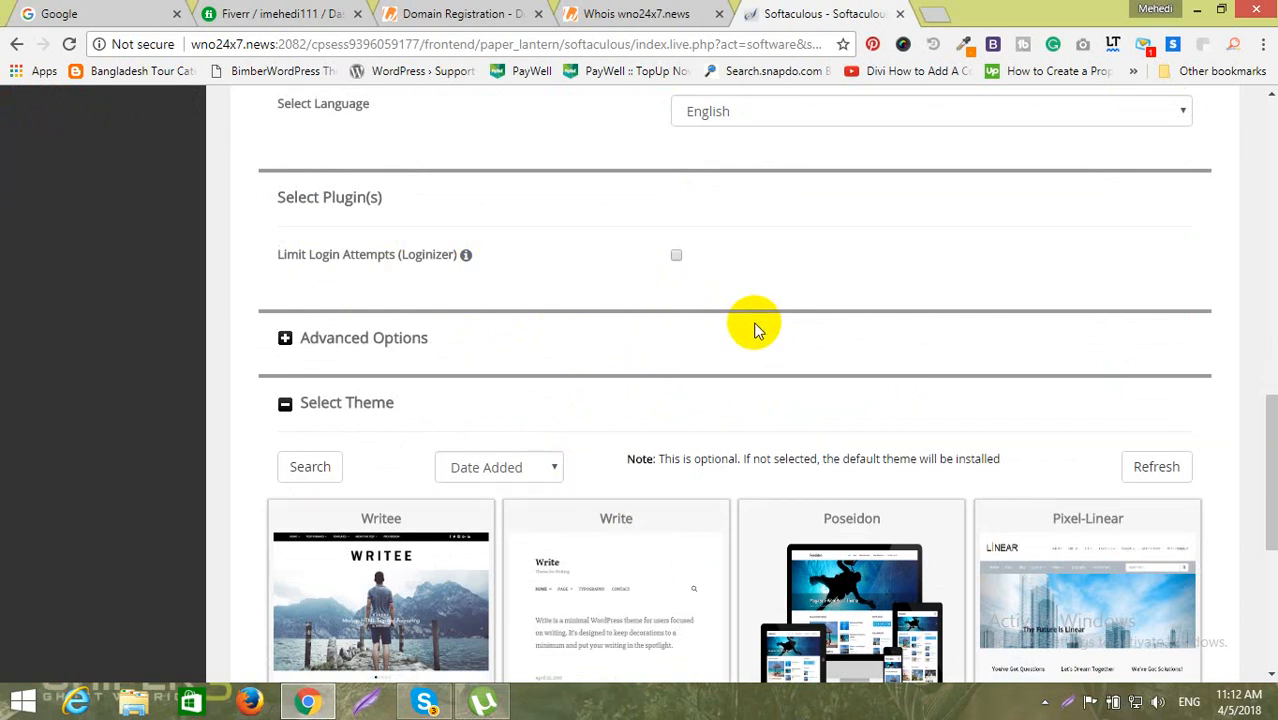
mouse_move(467, 262)
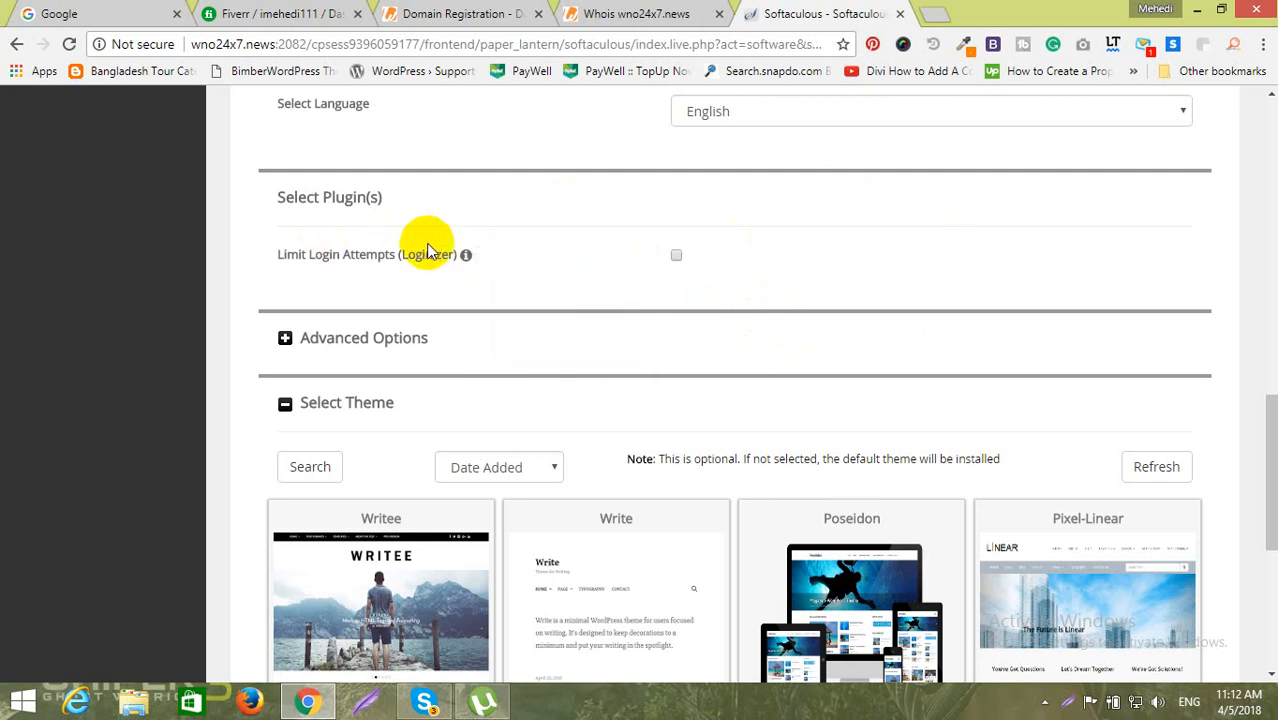
scroll(659, 320, down, 1)
scroll(659, 320, down, 2)
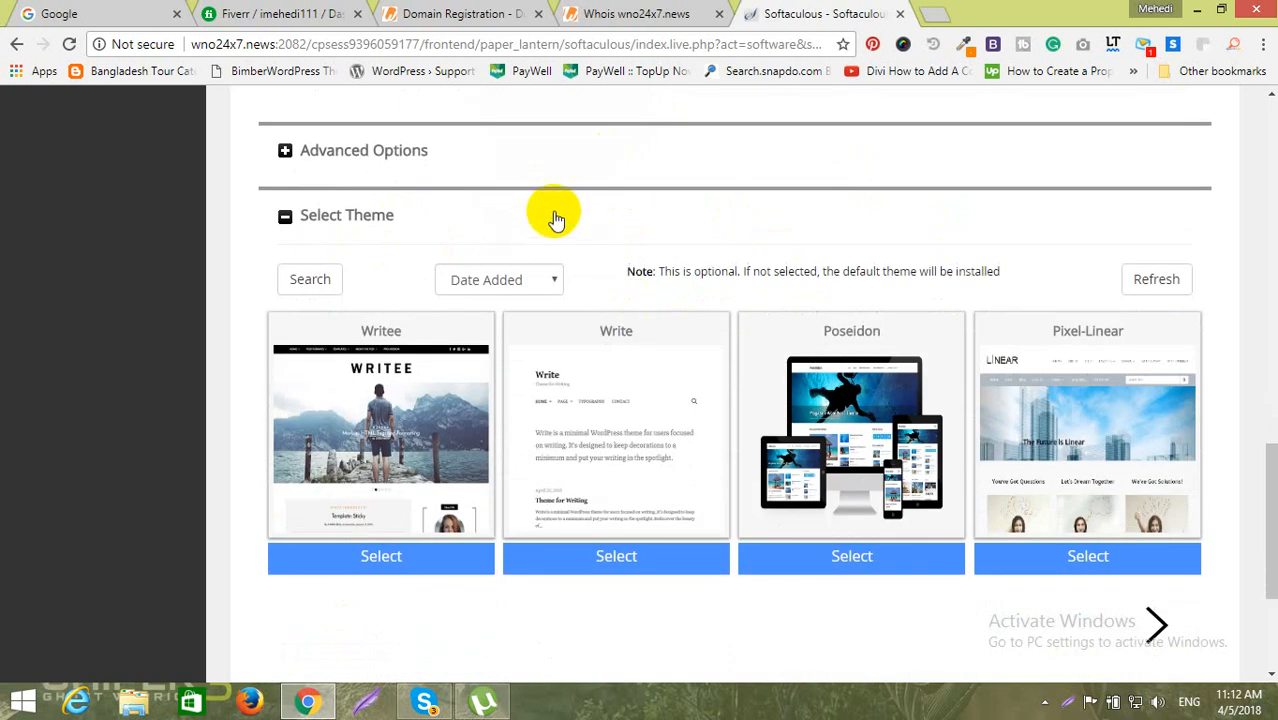
scroll(560, 228, up, 2)
click(678, 257)
scroll(588, 352, down, 4)
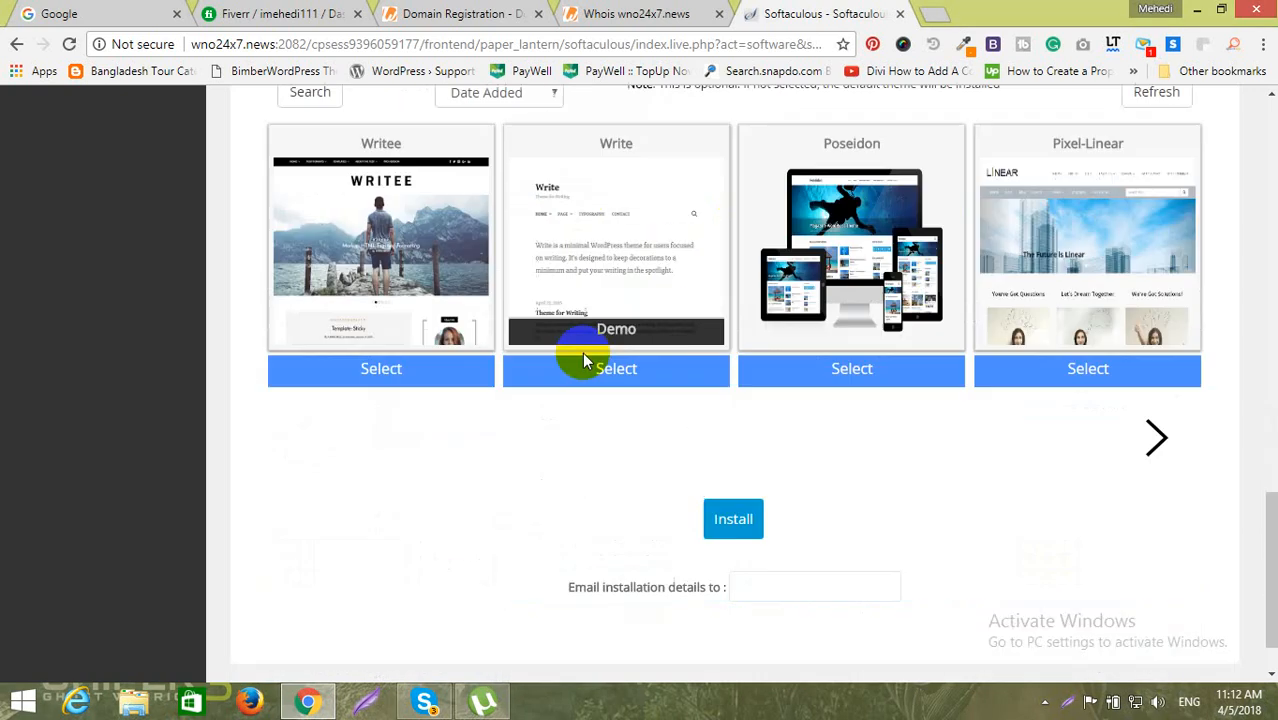
scroll(574, 408, up, 2)
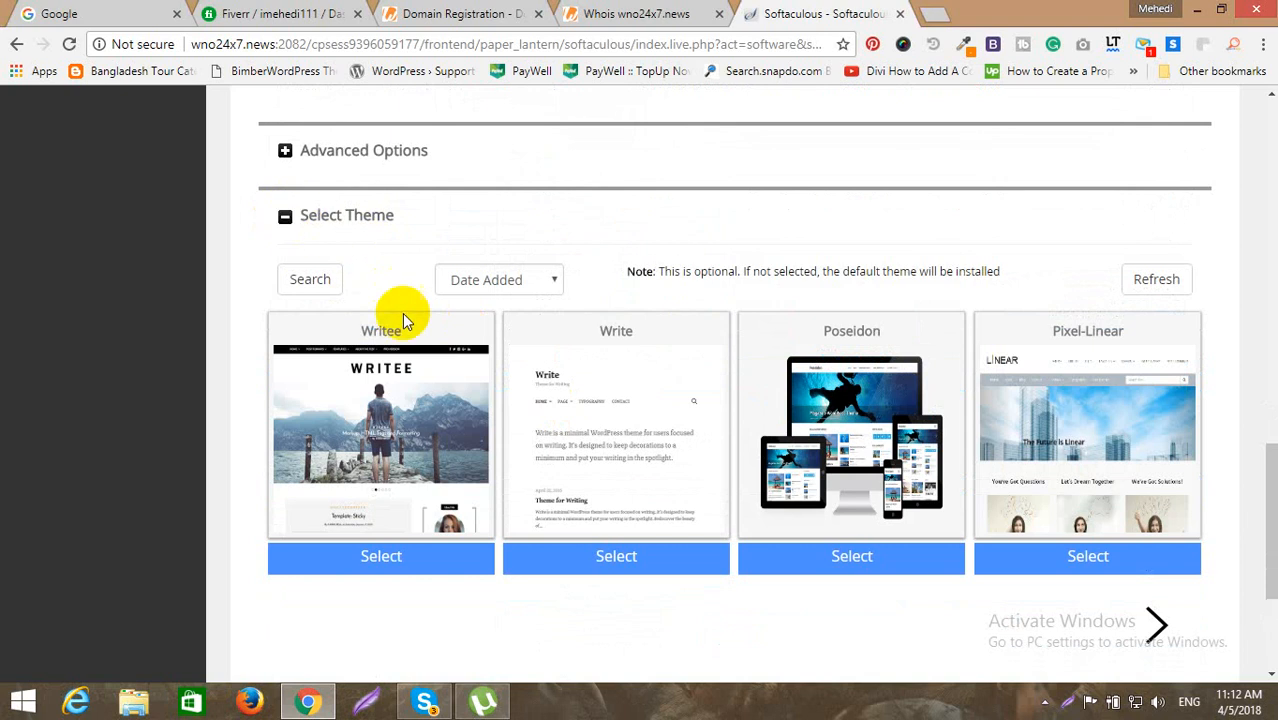
mouse_move(406, 465)
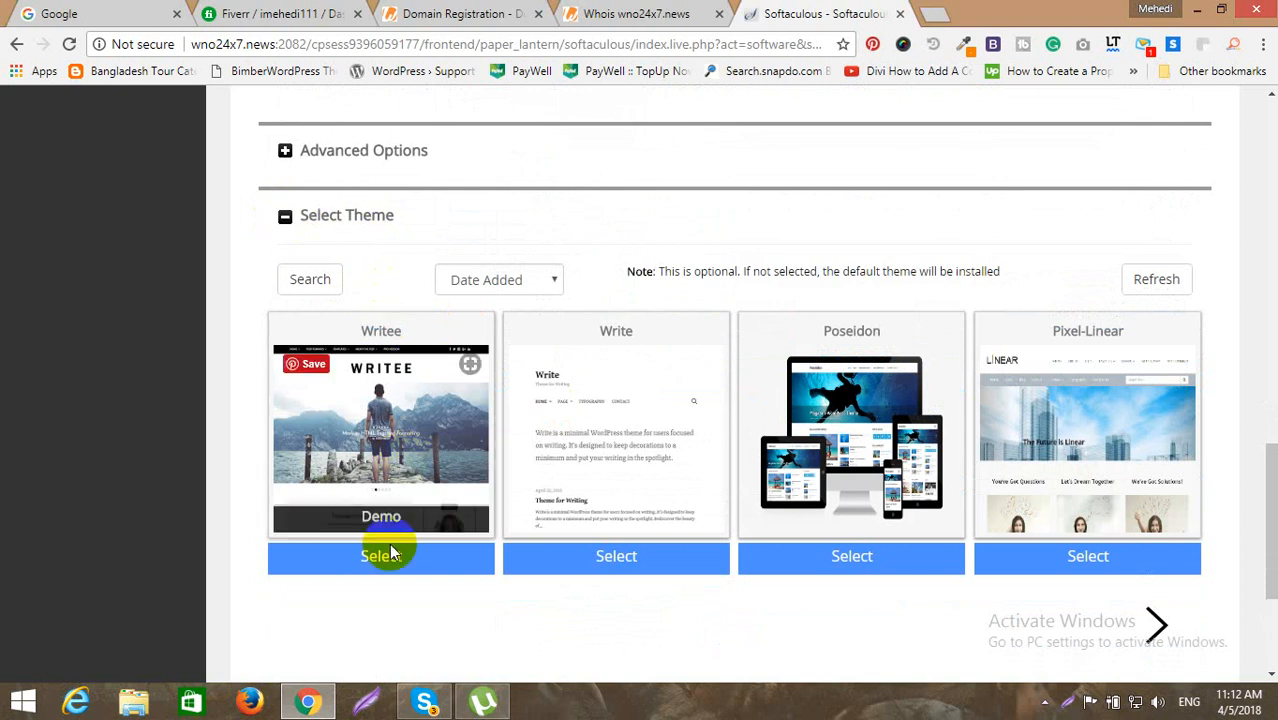
click(815, 565)
Step: Autofill the installation-details e-mail address from a saved suggestion and start the WordPress installation
scroll(599, 575, down, 3)
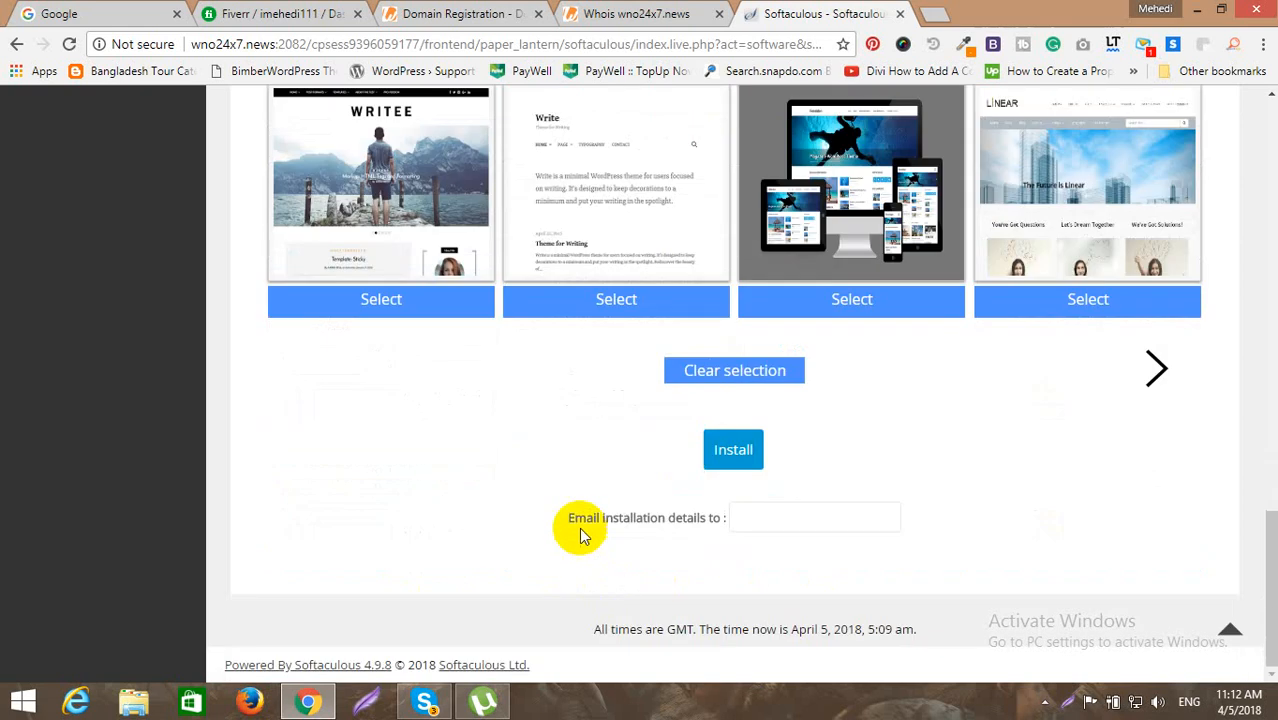
click(798, 516)
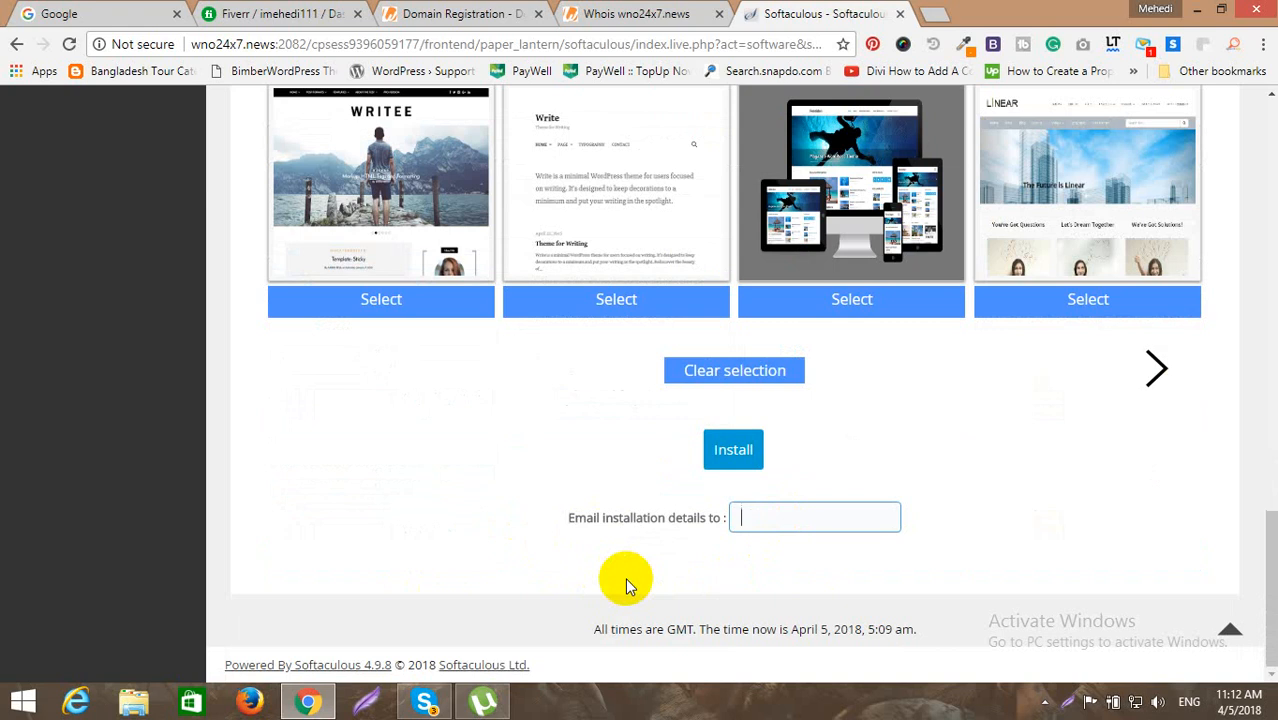
key(Down)
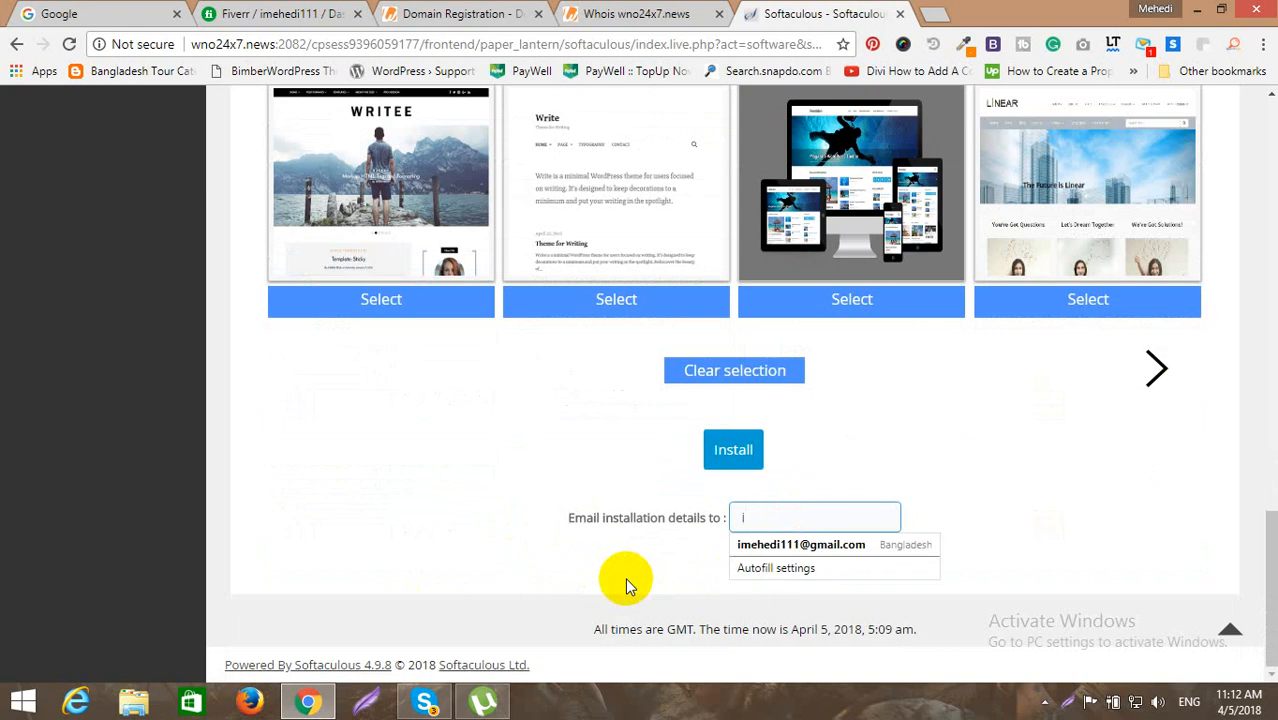
key(Down)
key(Return)
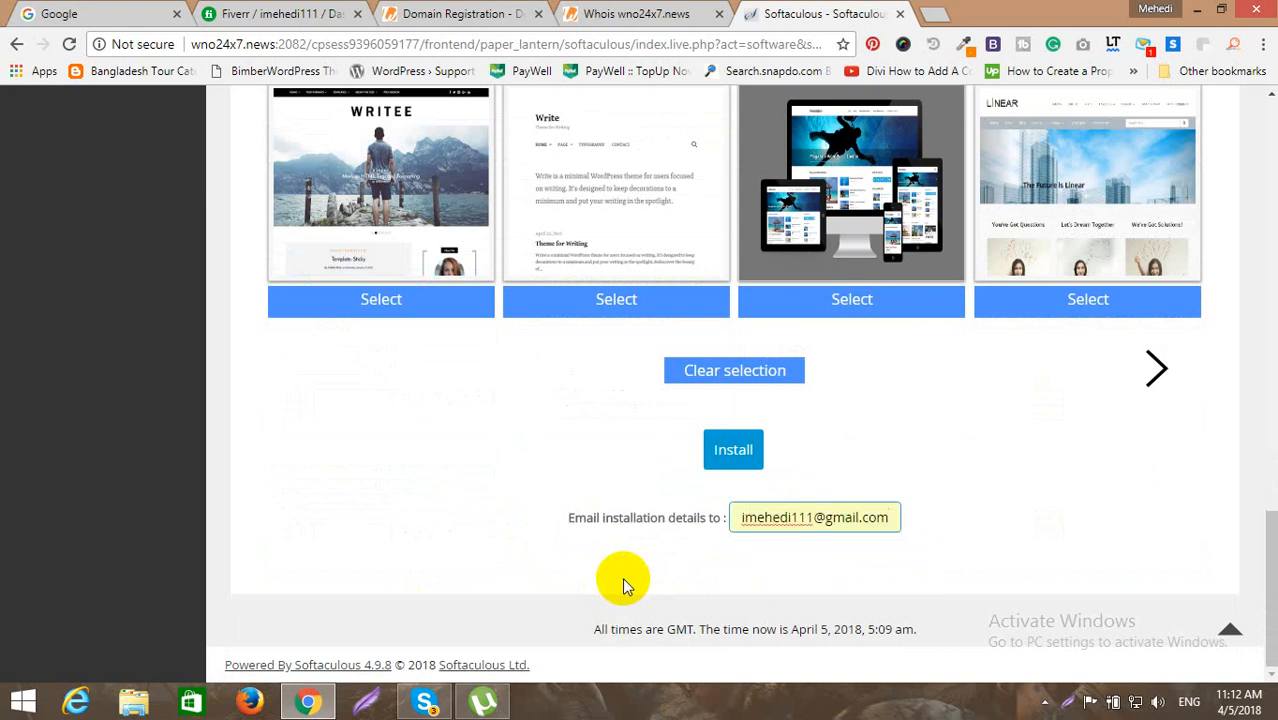
click(731, 451)
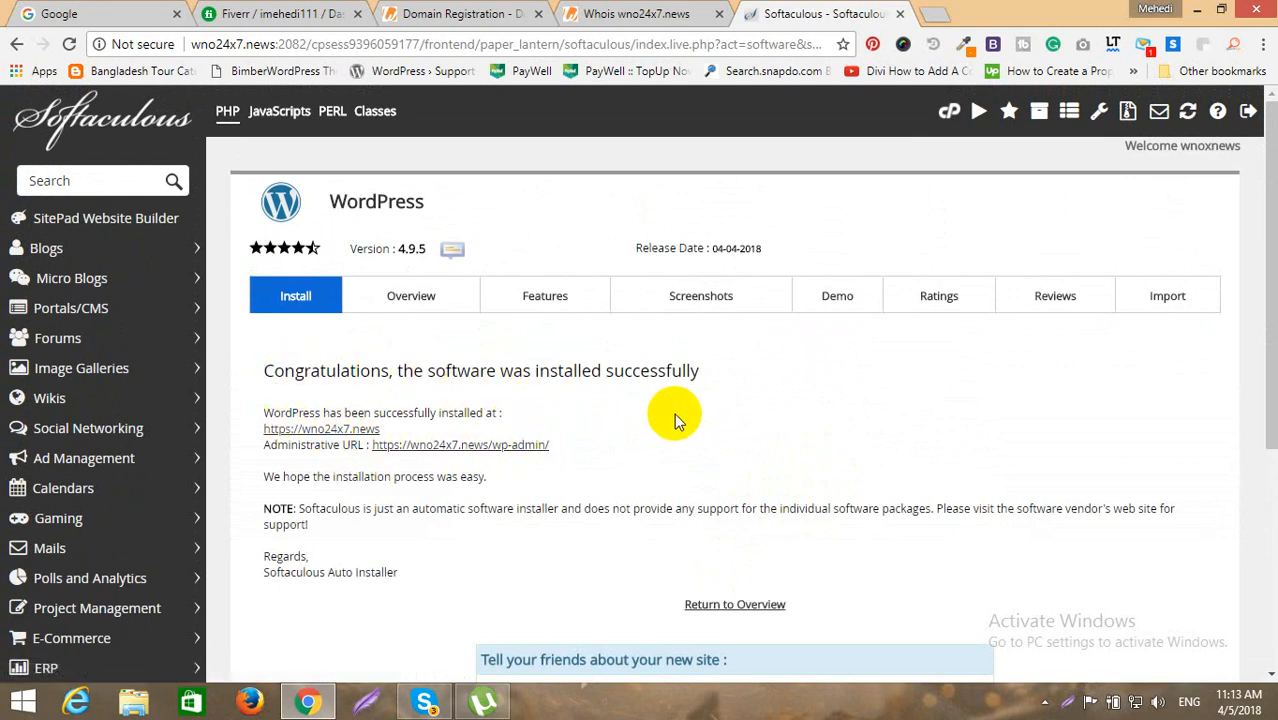
Step: Open the WordPress Administrative URL from the success page in a new browser tab
scroll(615, 462, down, 1)
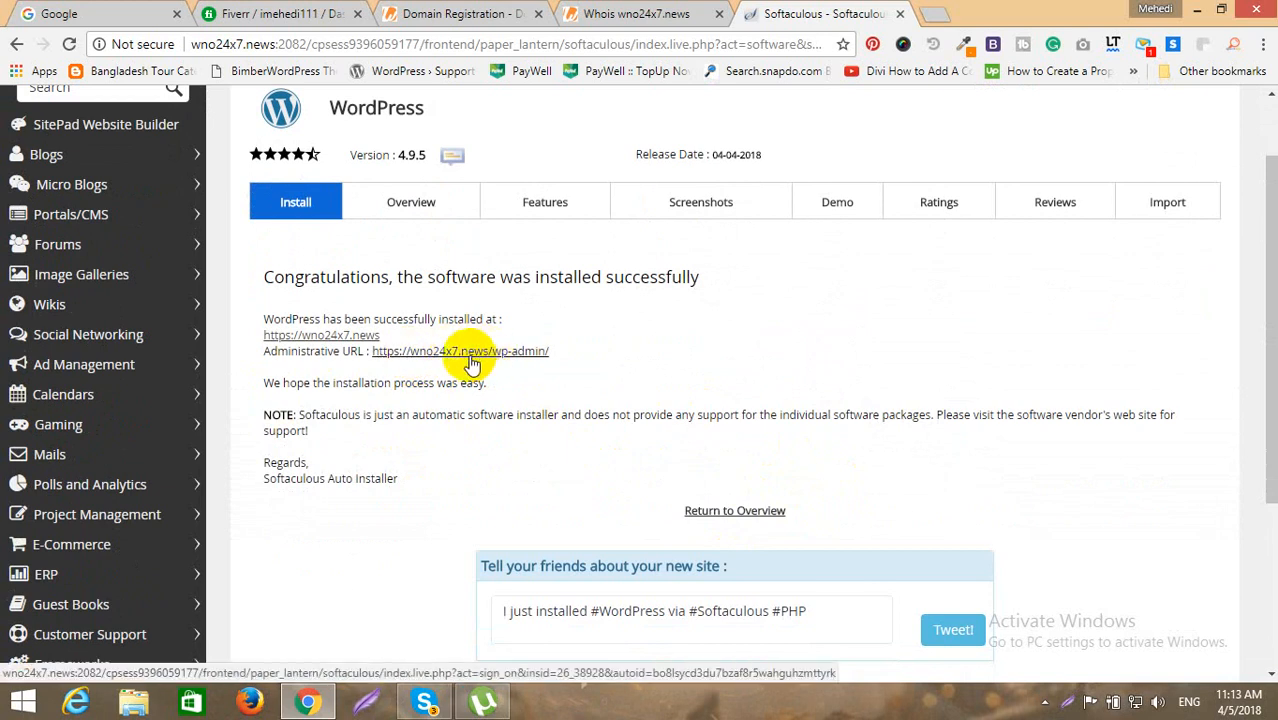
right_click(468, 357)
click(536, 371)
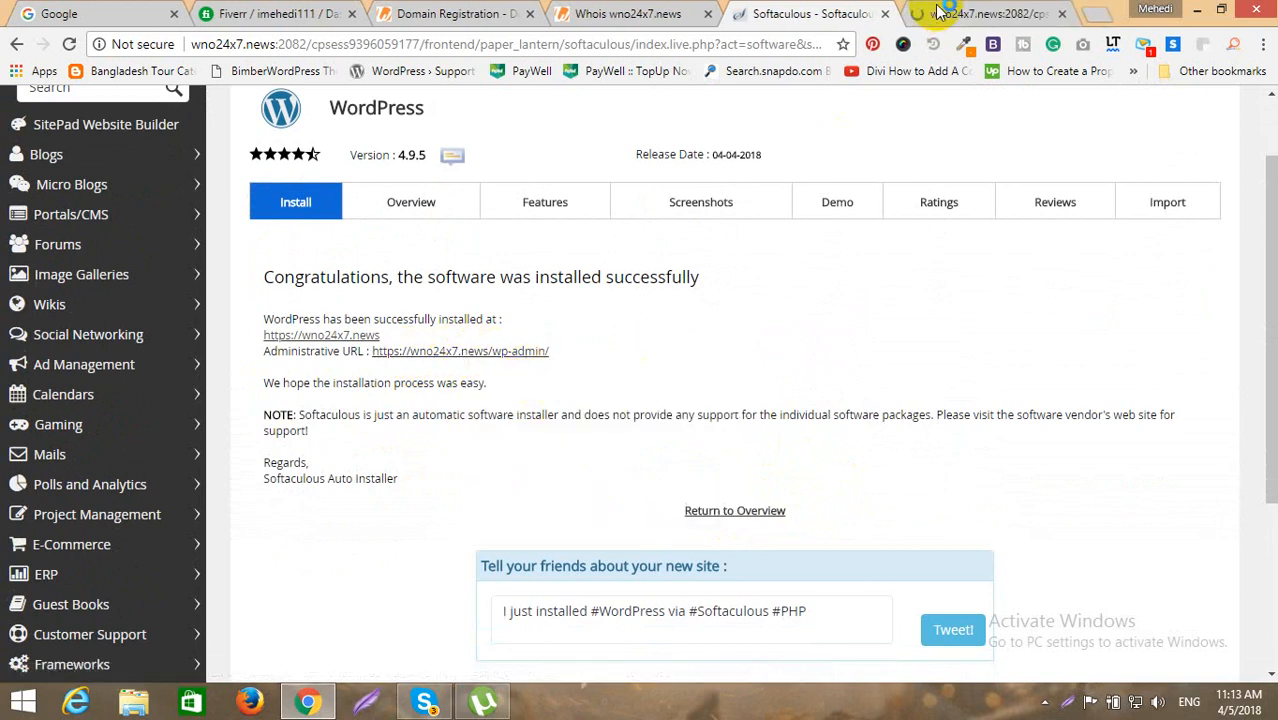
Step: In the WordPress admin, open the live My Blog site in a new tab, then return to the Dashboard
key(ctrl+Tab)
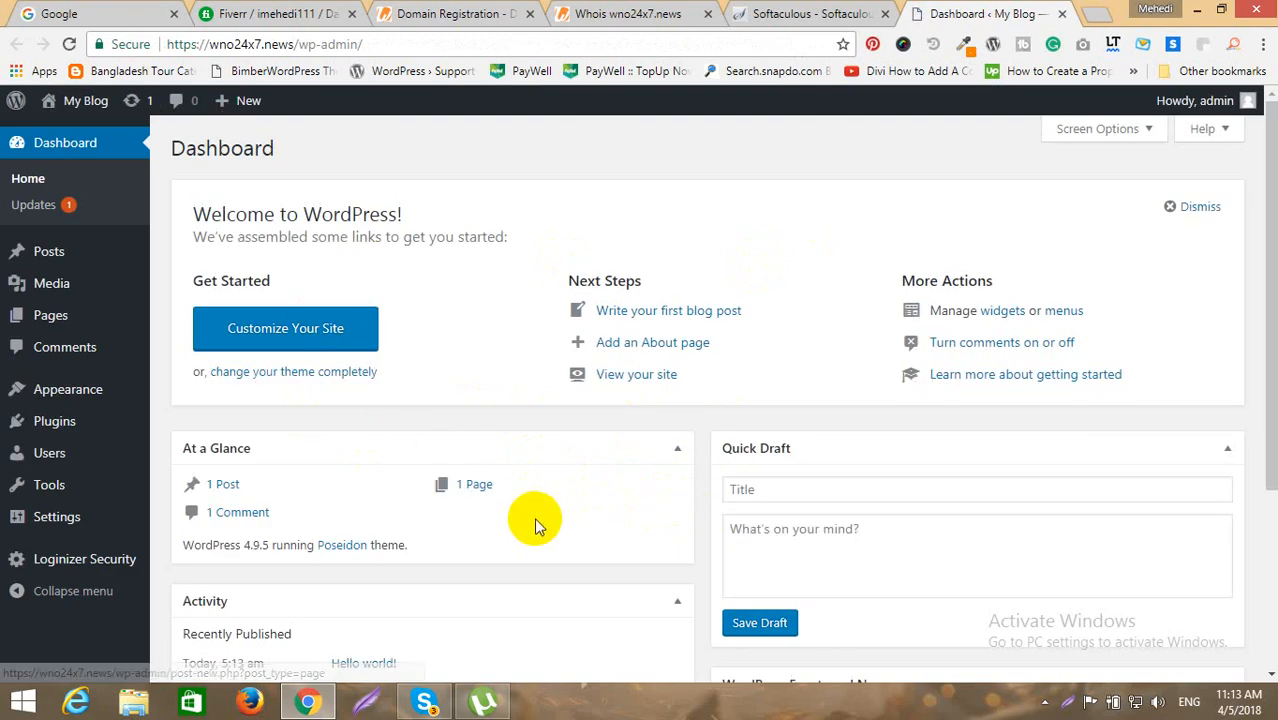
mouse_move(57, 98)
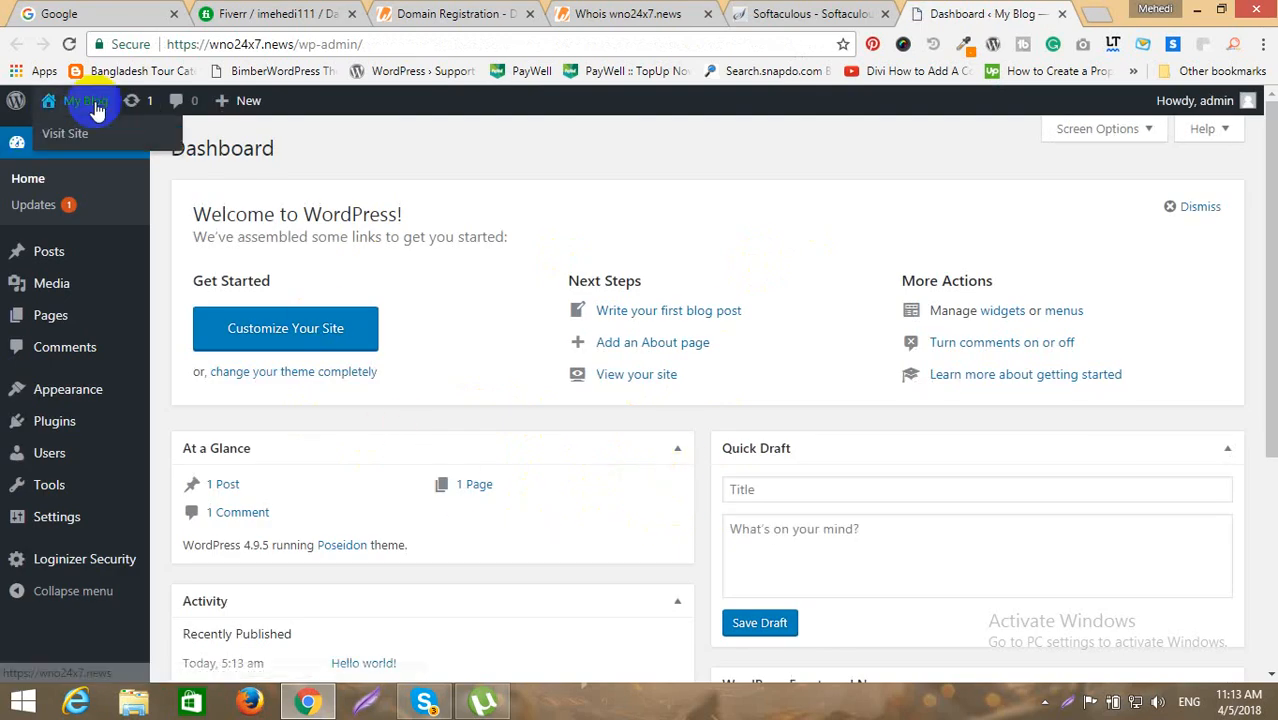
click(60, 136)
click(57, 143)
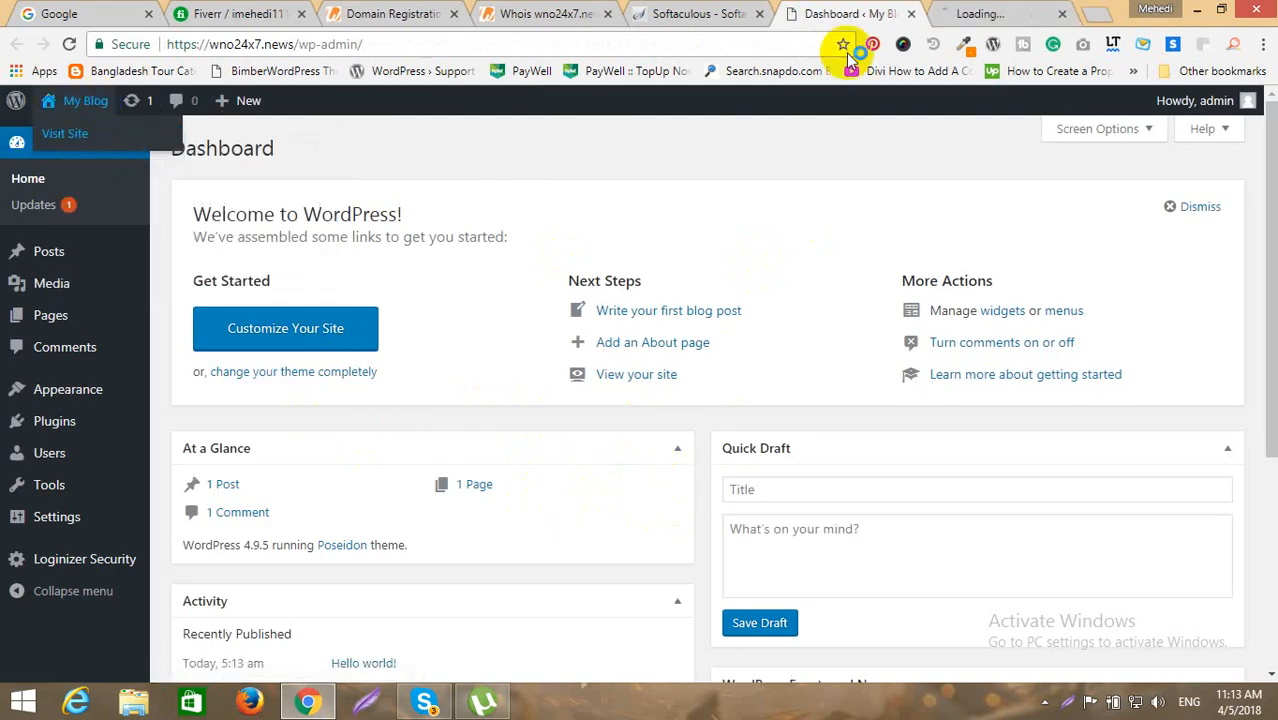
click(1000, 13)
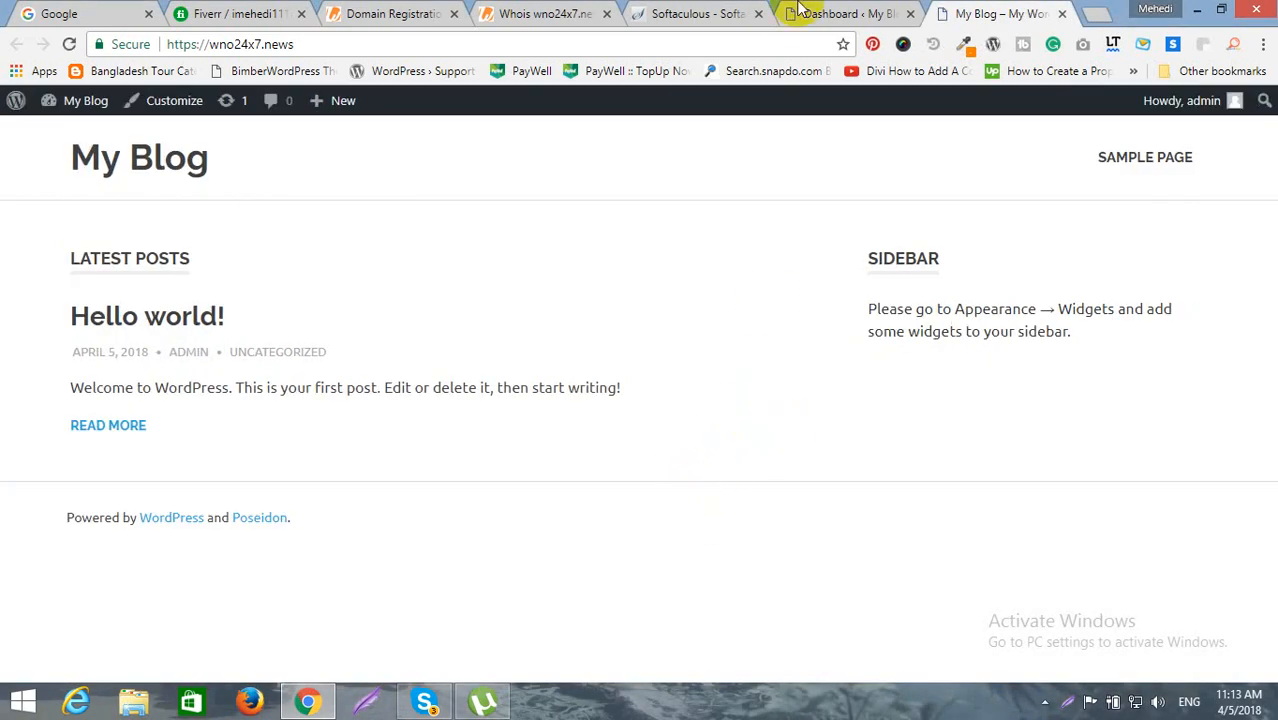
click(852, 12)
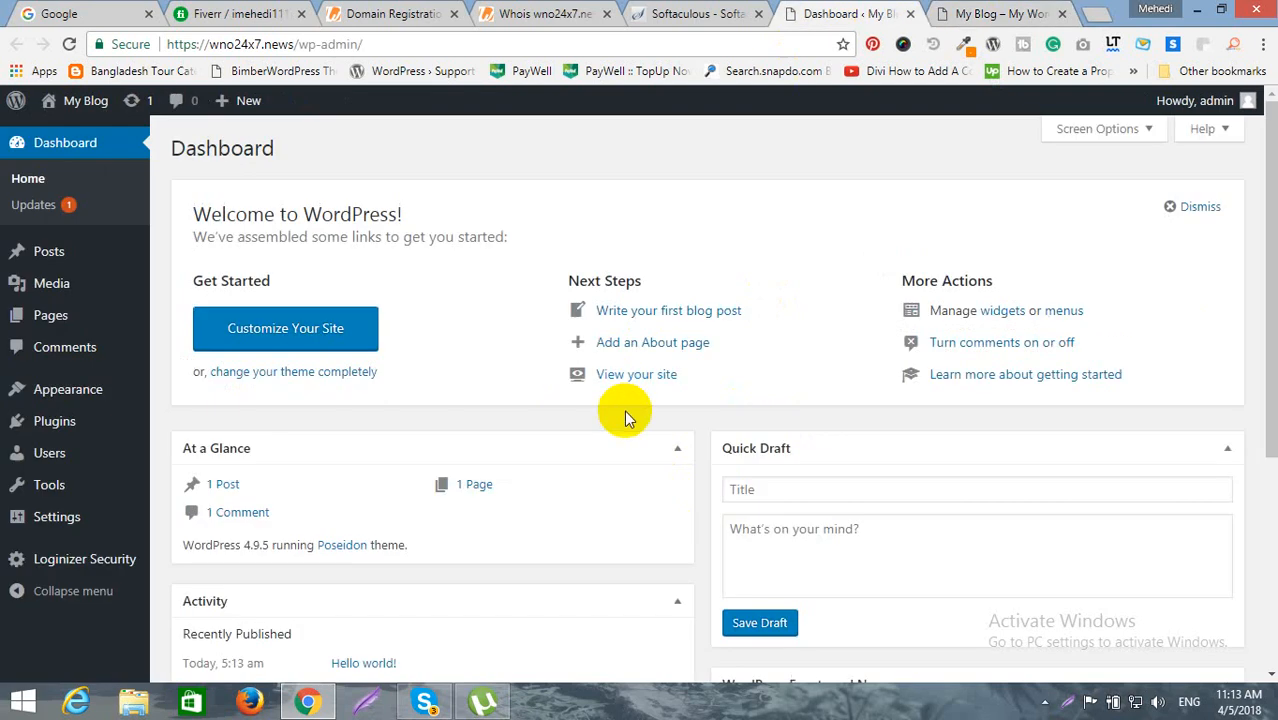